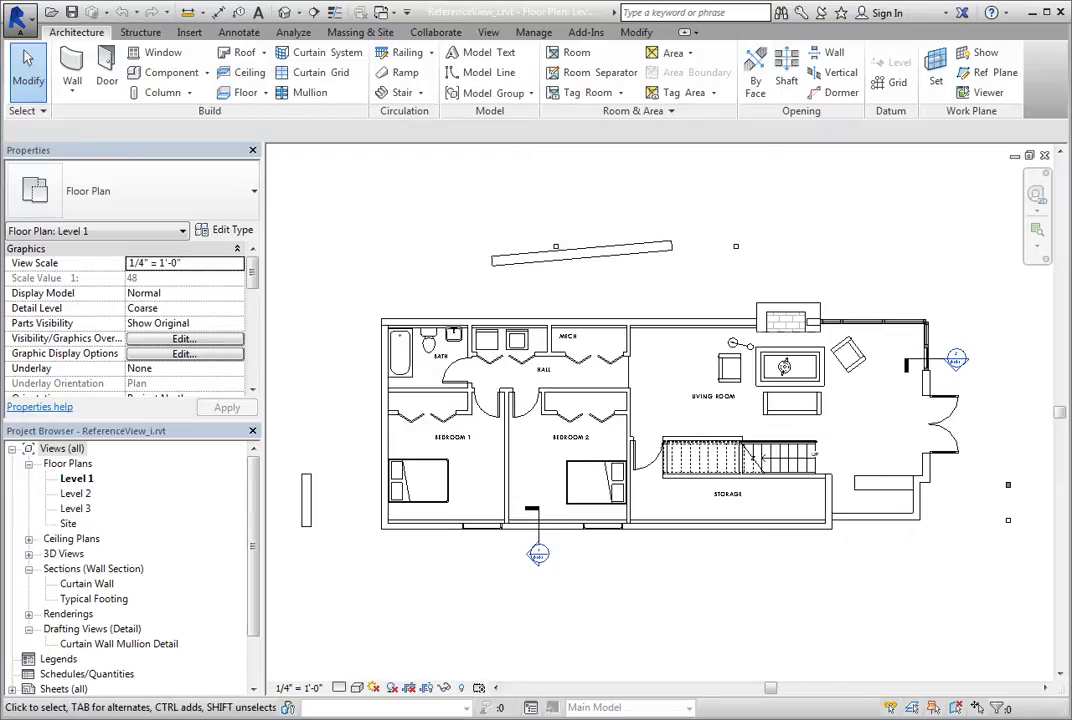
- Set up a new section of type Wall Section that references the existing view Section: Typical Footing (1/A101)
scroll(540, 570, "up", 5)
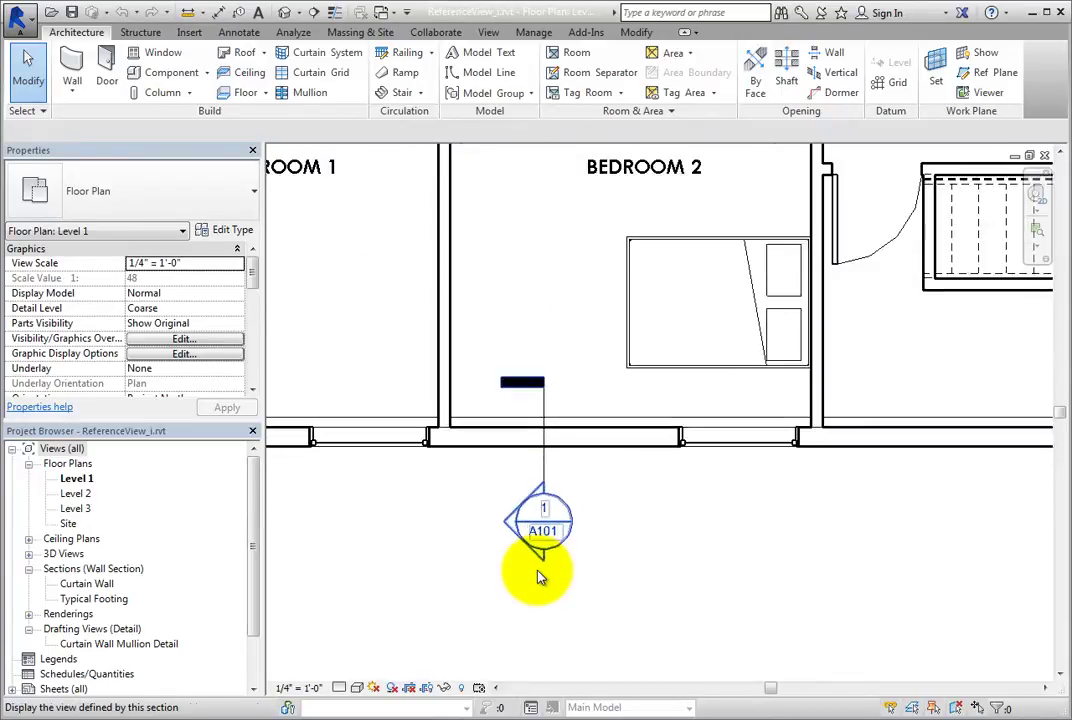
scroll(540, 577, "up", 2)
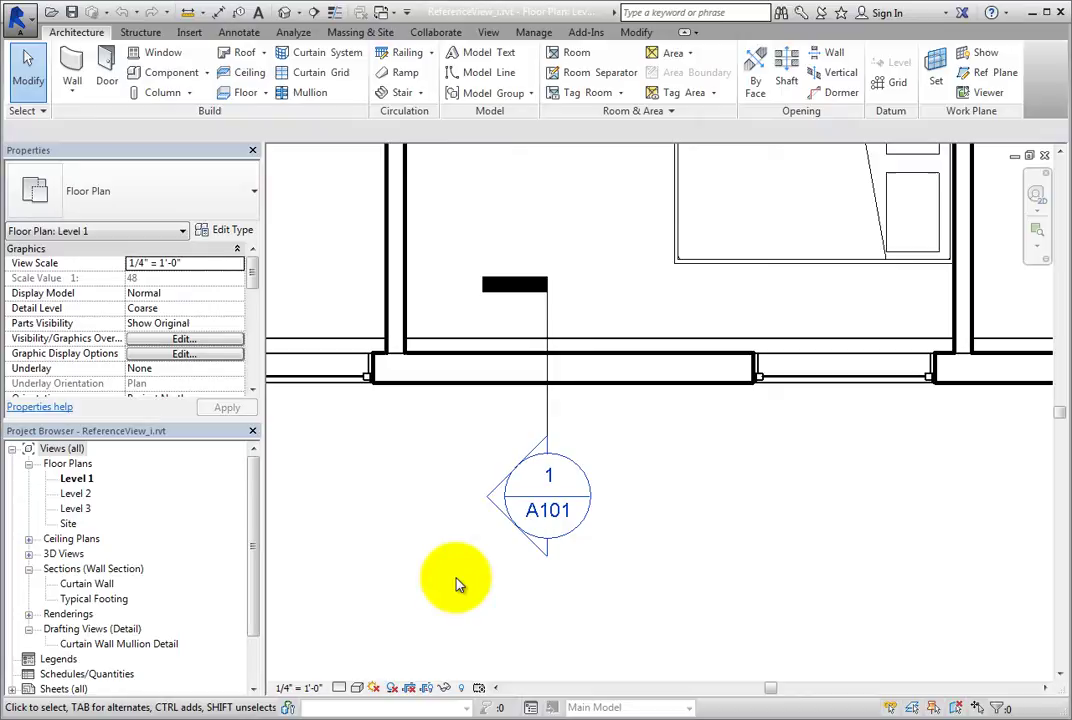
scroll(456, 584, "down", 4)
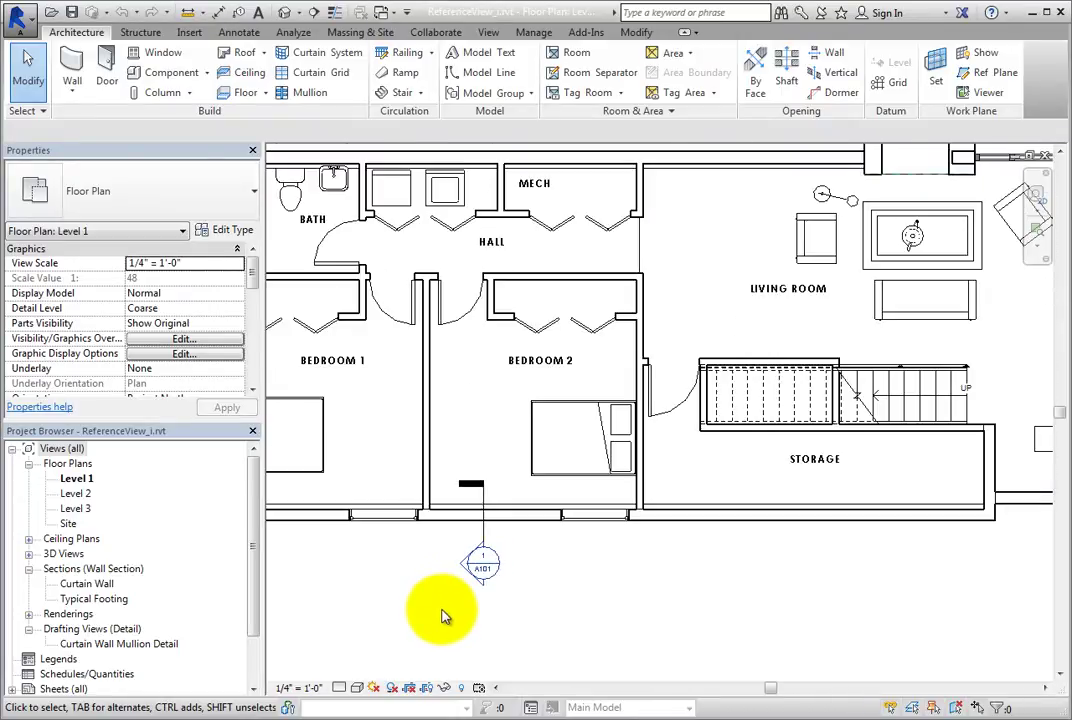
middle_click_drag(521, 446, 510, 556)
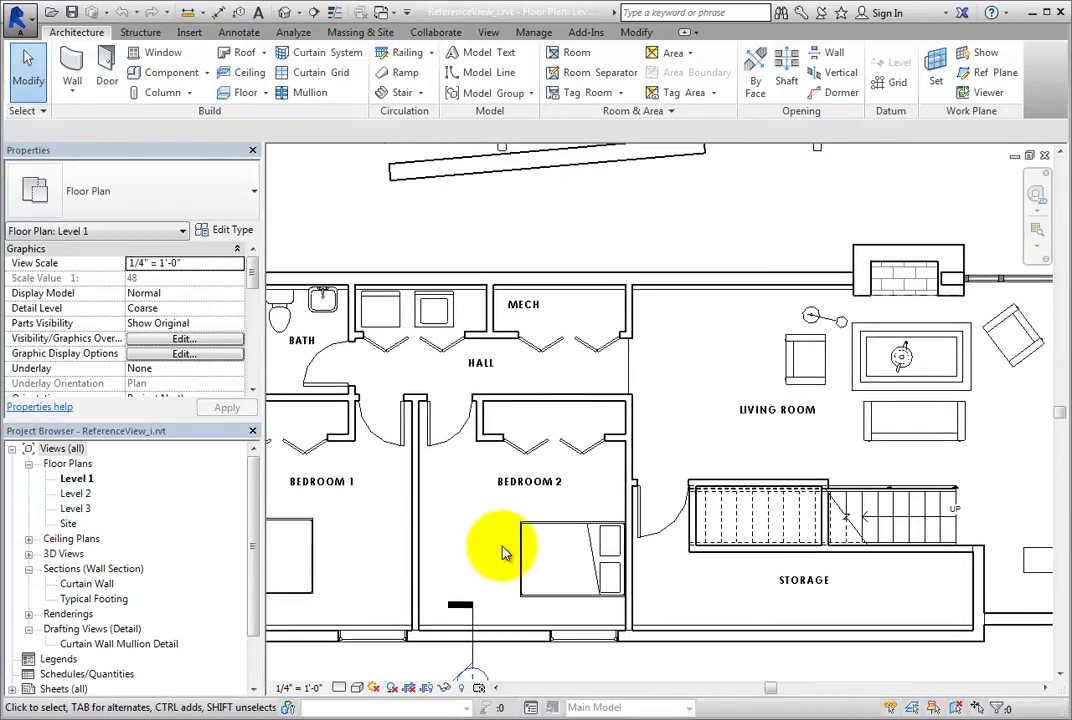
left_click(485, 33)
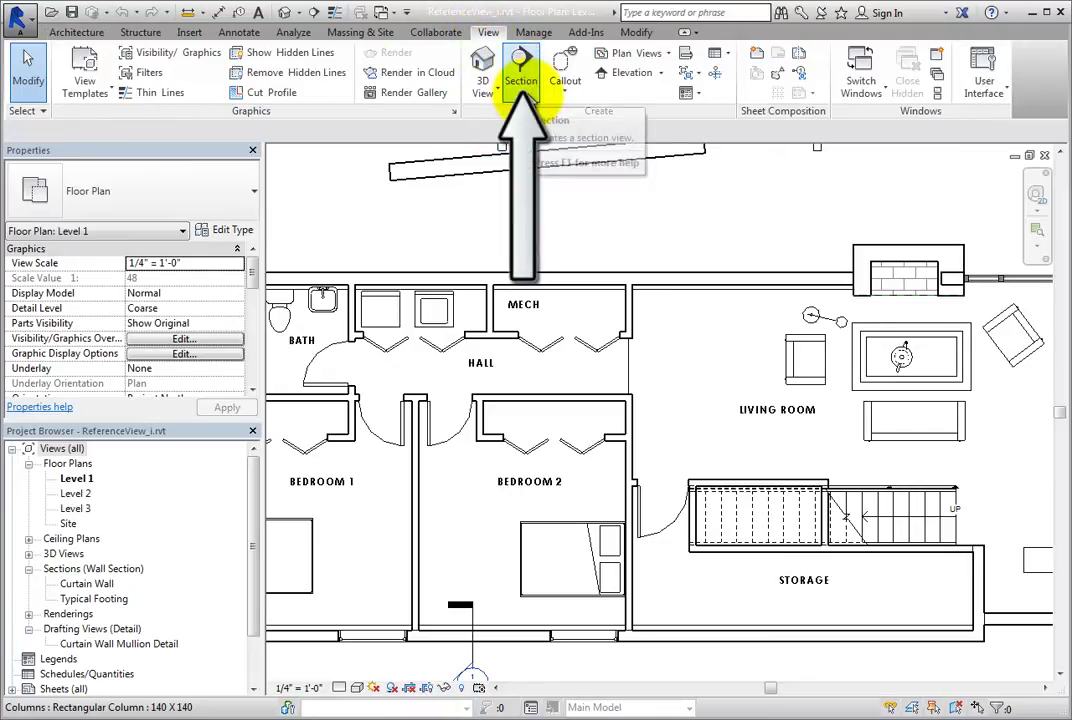
left_click(524, 90)
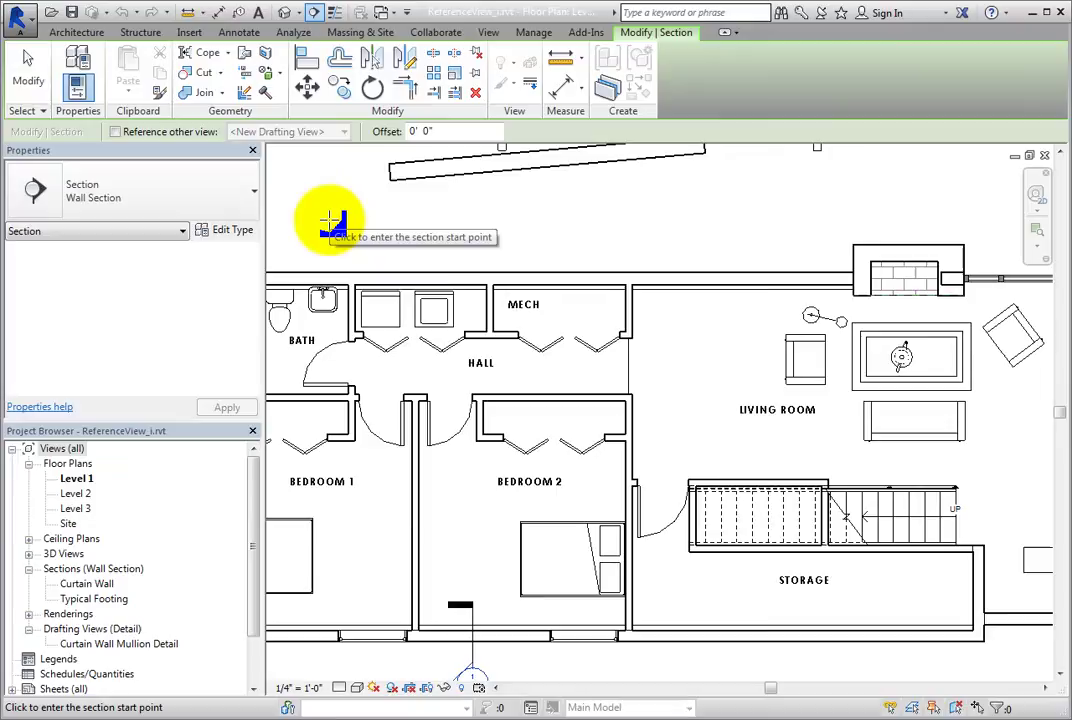
left_click(253, 205)
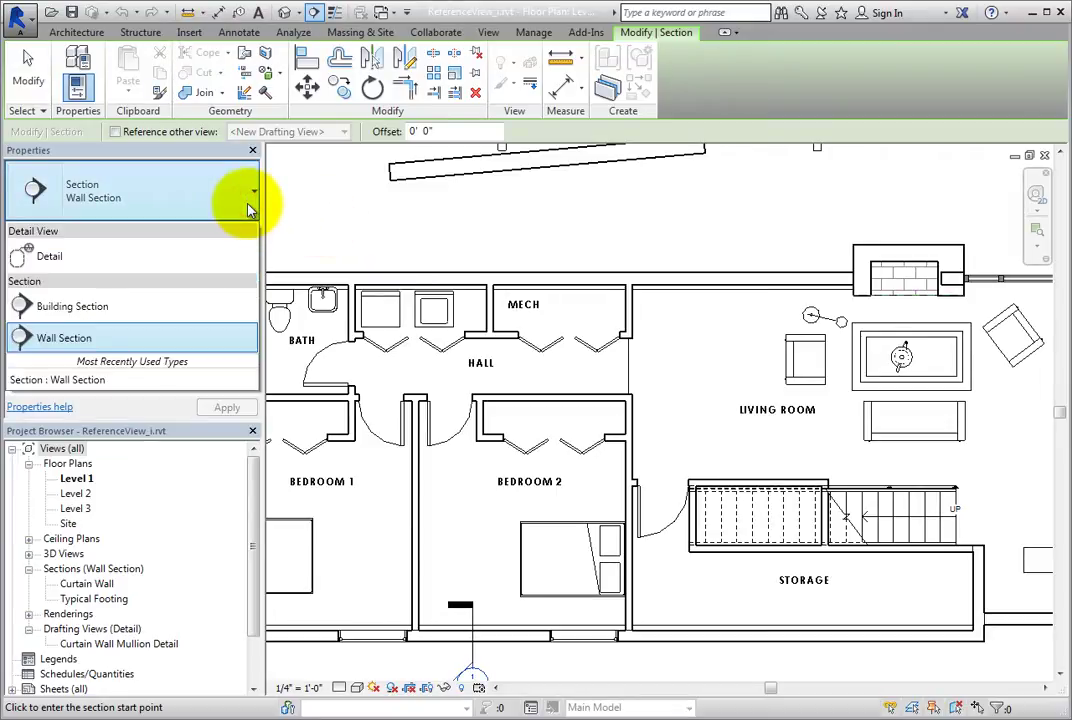
left_click(217, 340)
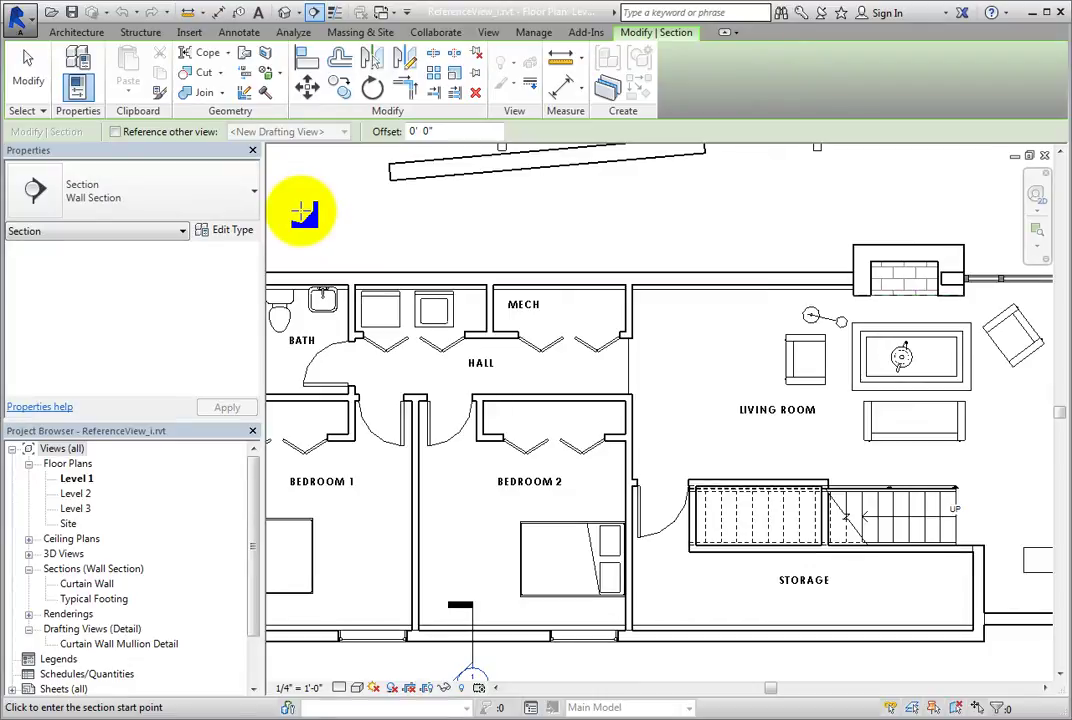
left_click(115, 132)
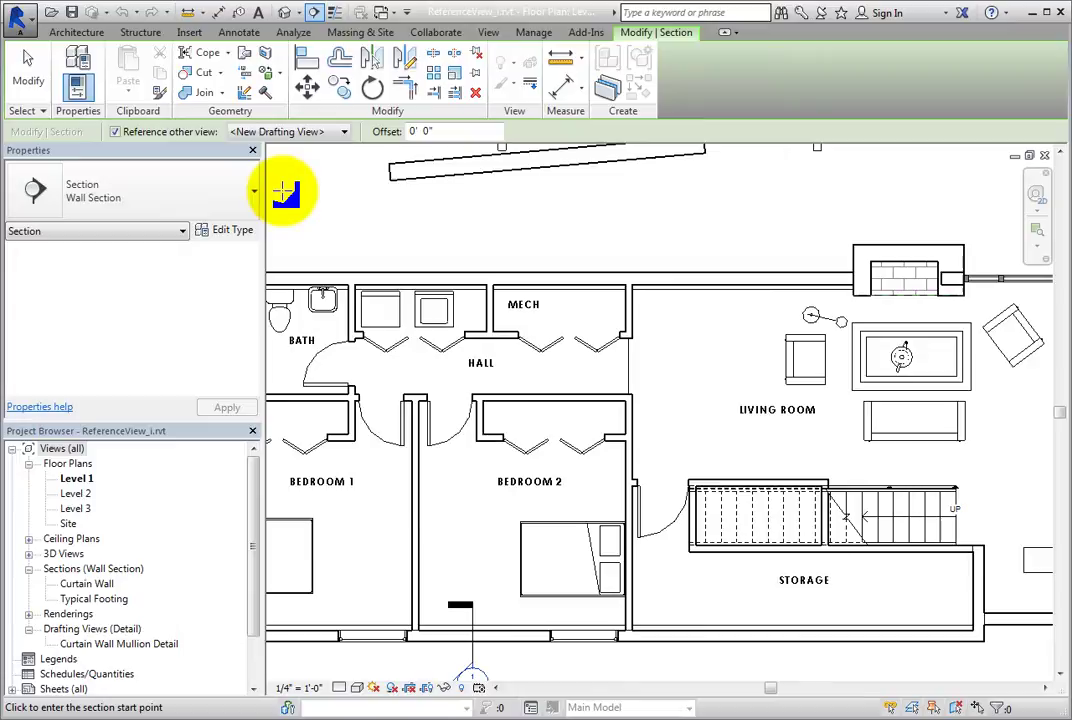
left_click(344, 132)
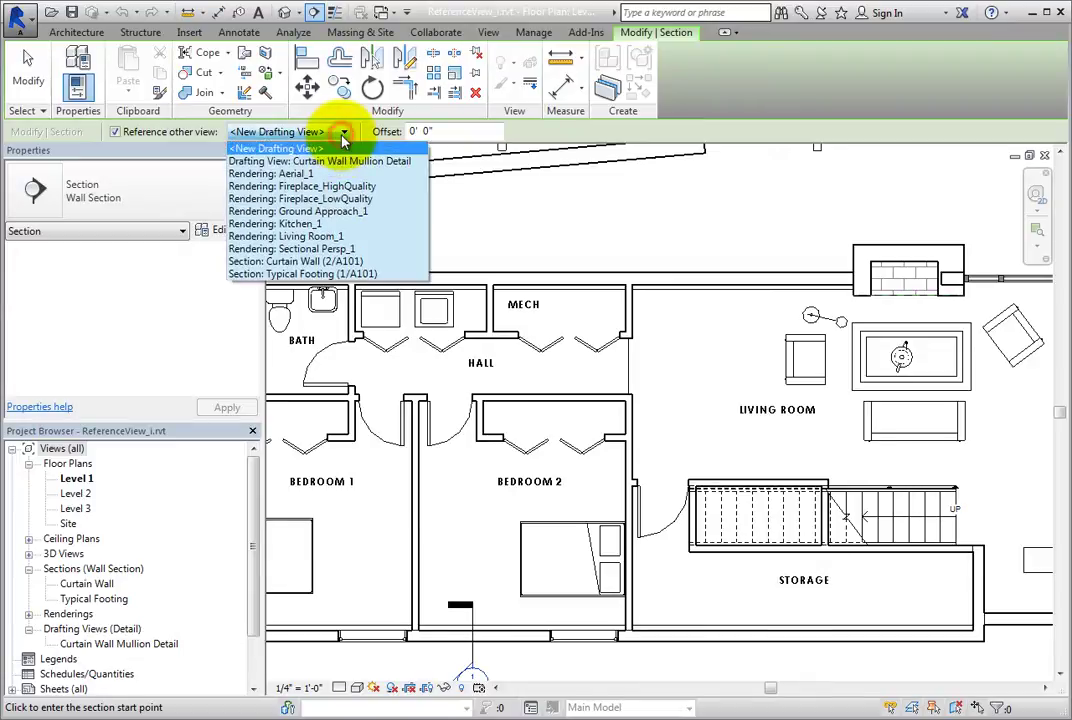
left_click(396, 274)
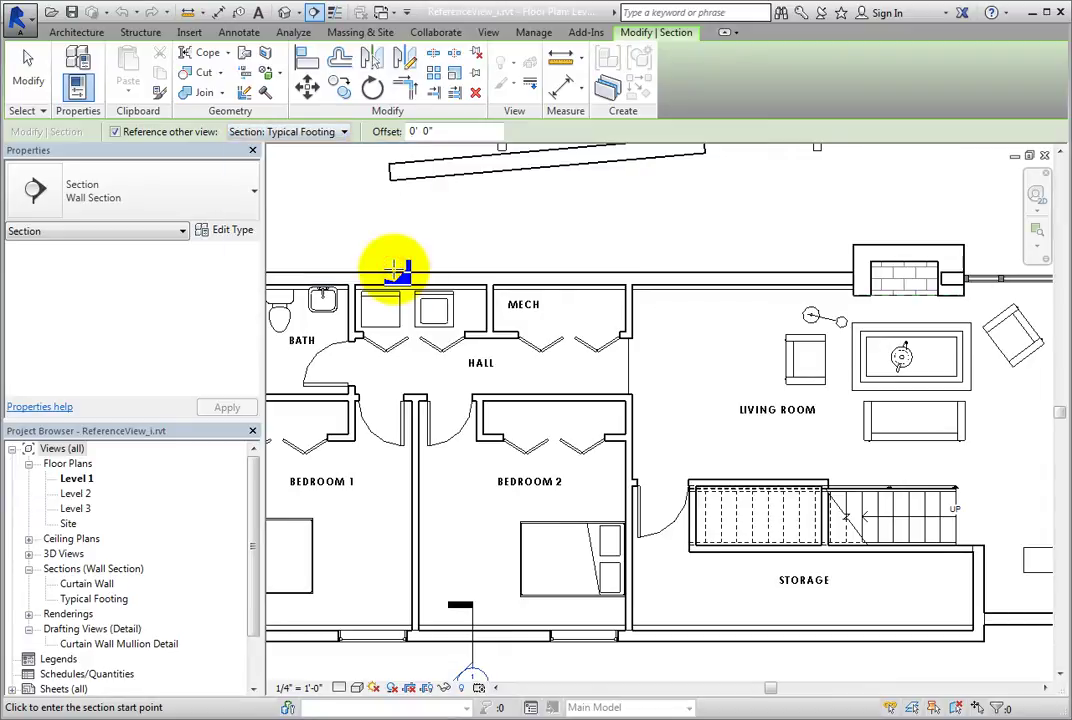
- Draw the reference section vertically from outside through the upper exterior wall into the living room, just beside the mechanical room partition
middle_click_drag(613, 318, 646, 311)
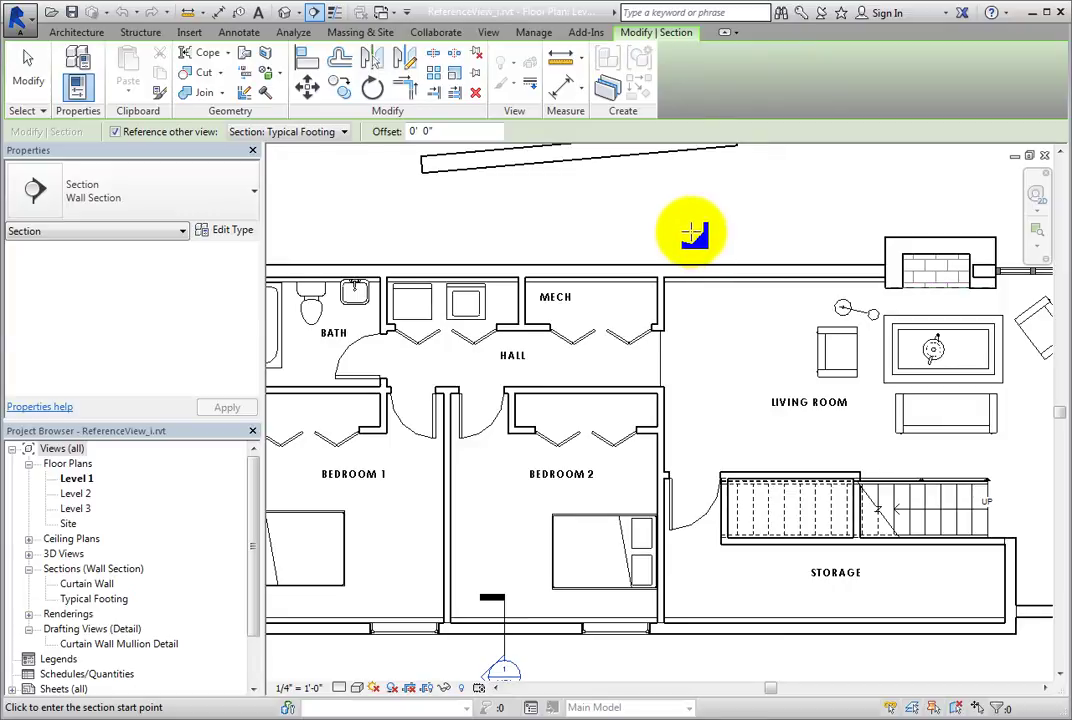
left_click(692, 232)
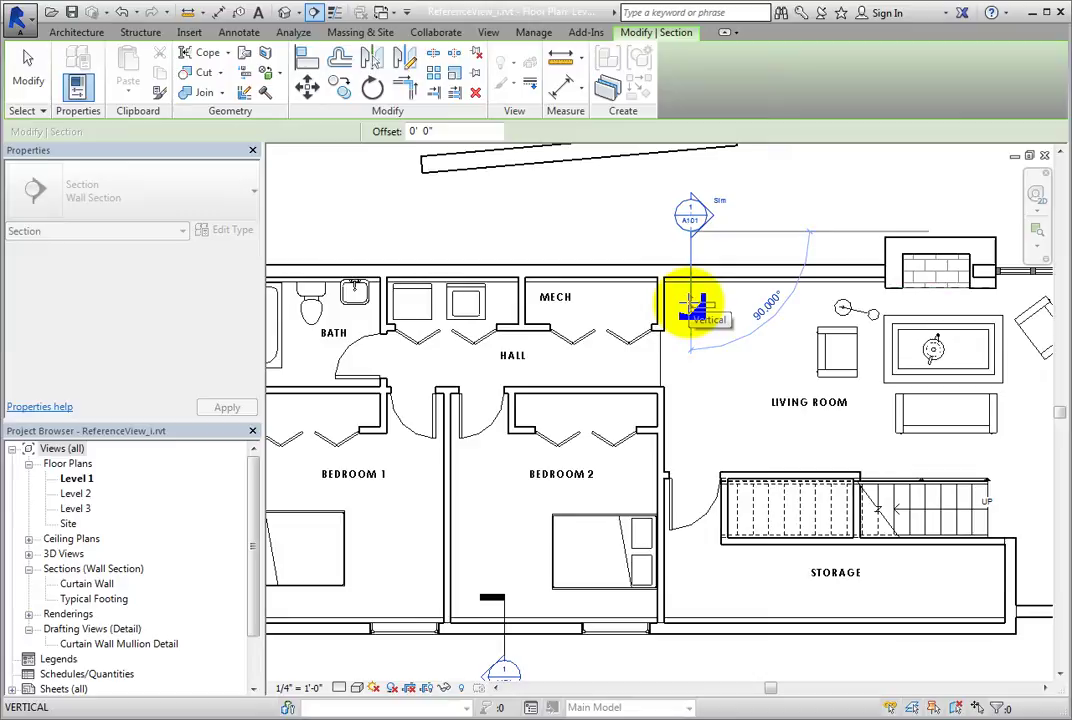
left_click(690, 304)
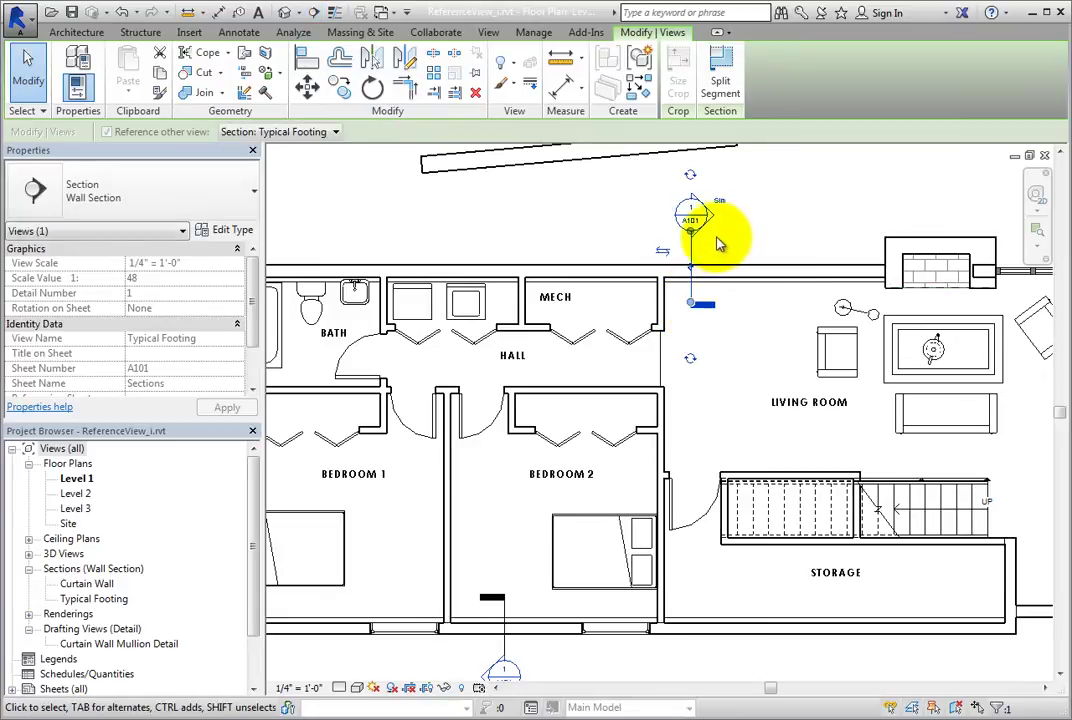
- Inspect the Reference Label parameter in the new section's Wall Section type properties and close them without changes
scroll(718, 240, "up", 5)
middle_click_drag(715, 240, 634, 424)
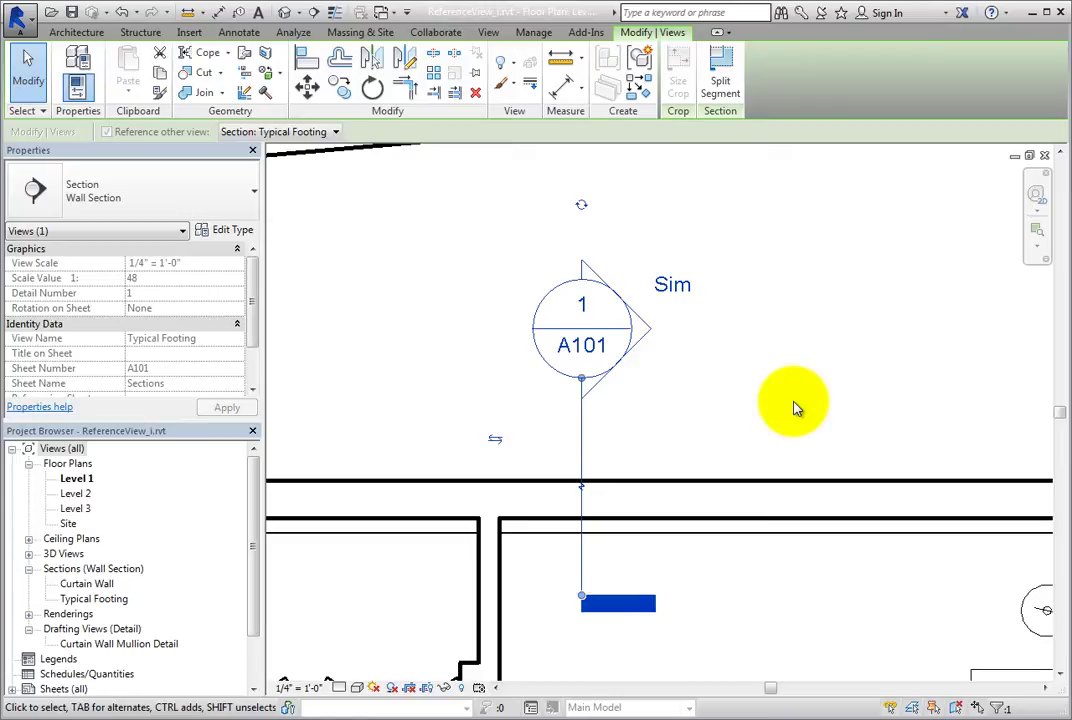
left_click(246, 228)
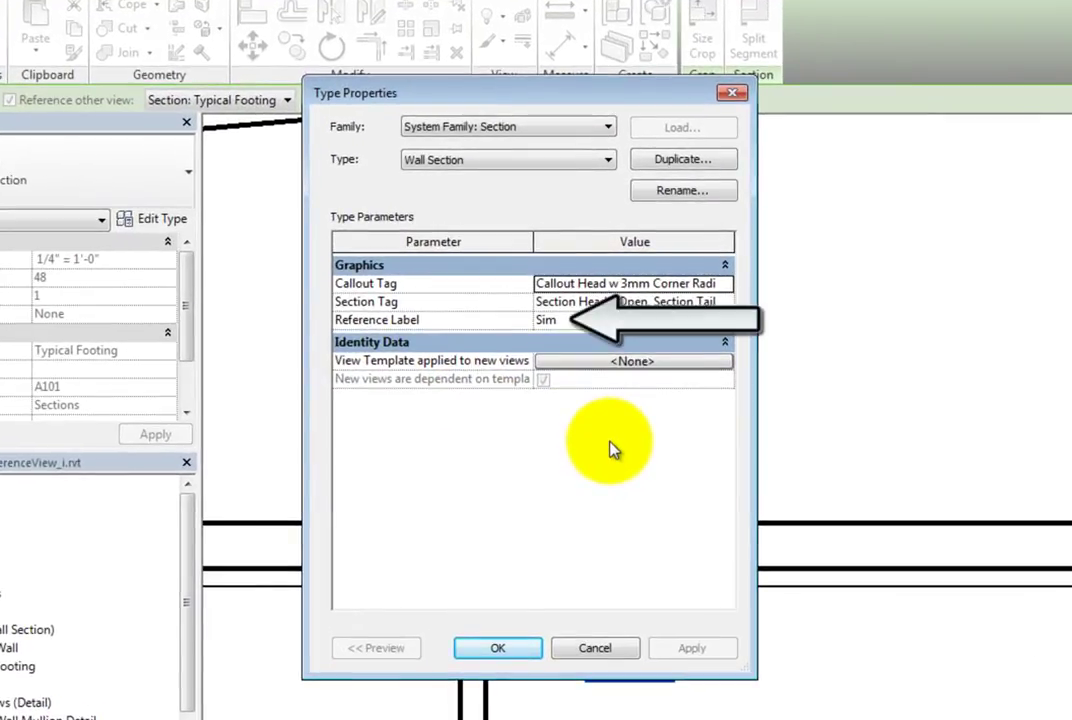
left_click(555, 320)
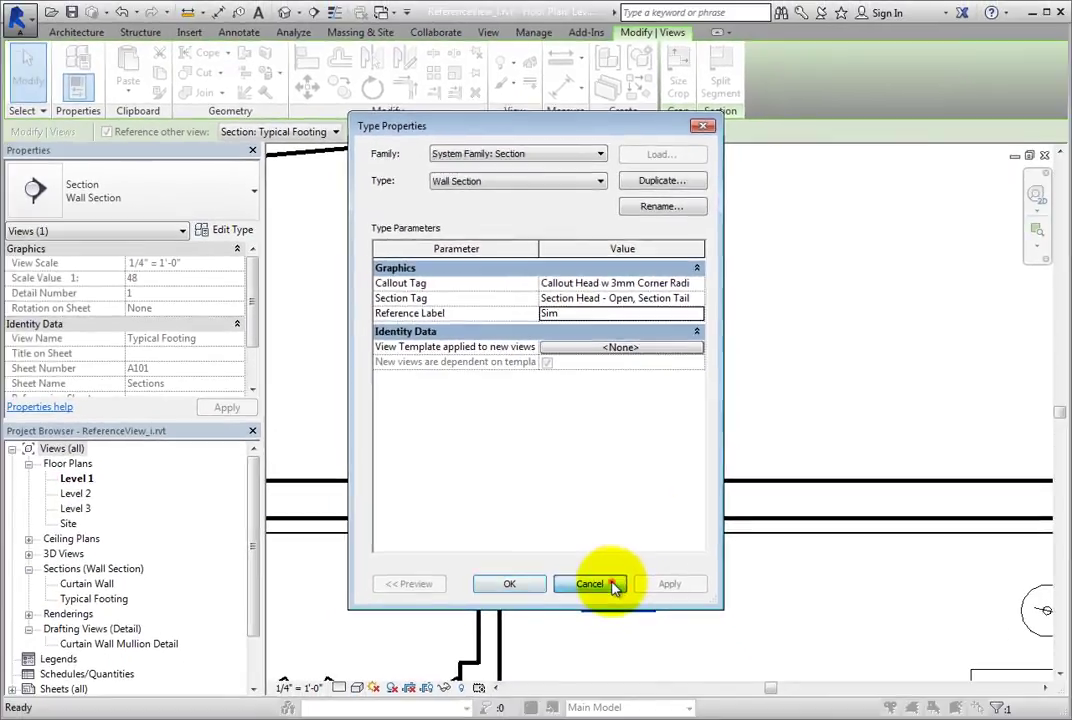
left_click(620, 650)
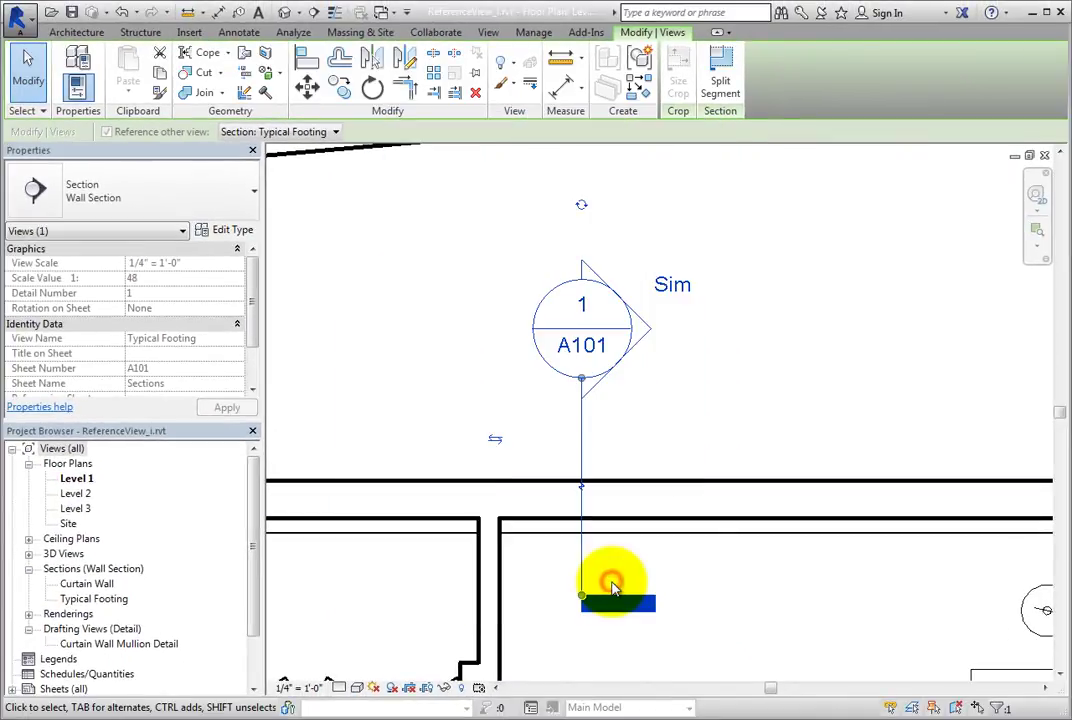
left_click(789, 590)
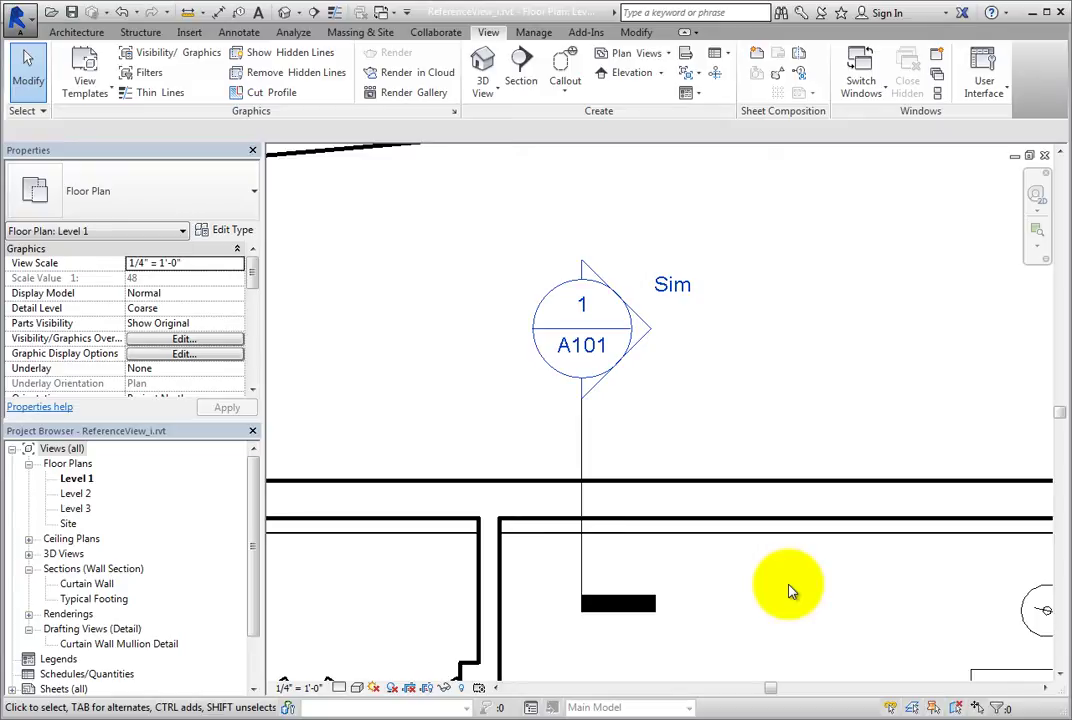
- Review which other views the placed reference section can point to, keeping Typical Footing as its reference
left_click(581, 437)
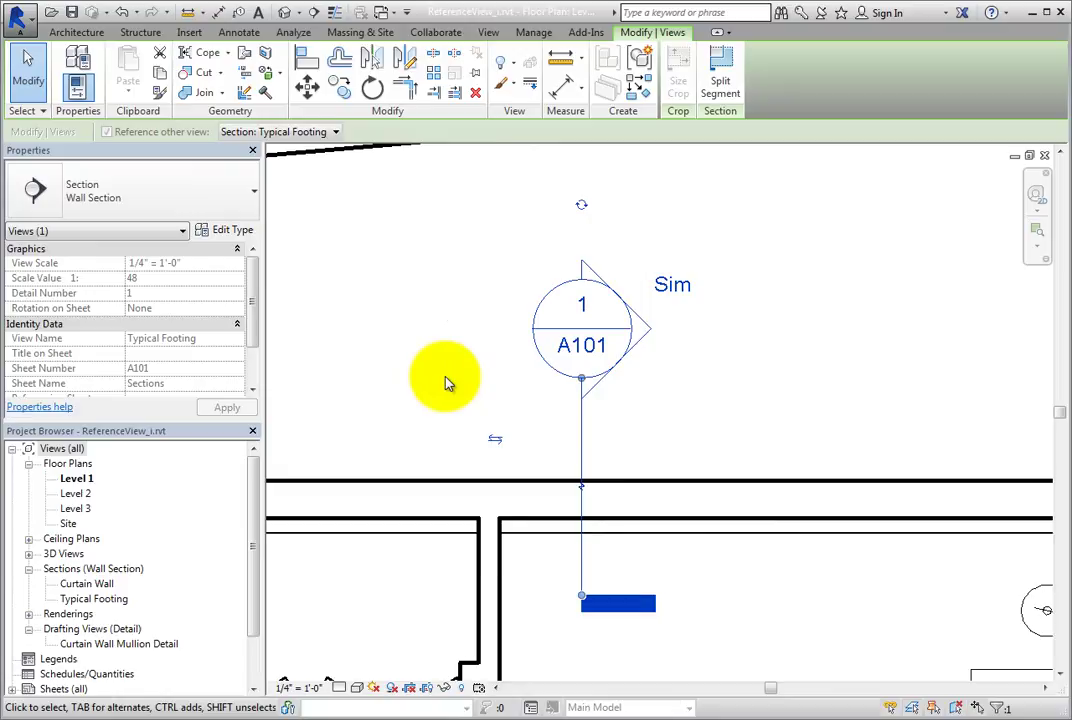
left_click(335, 133)
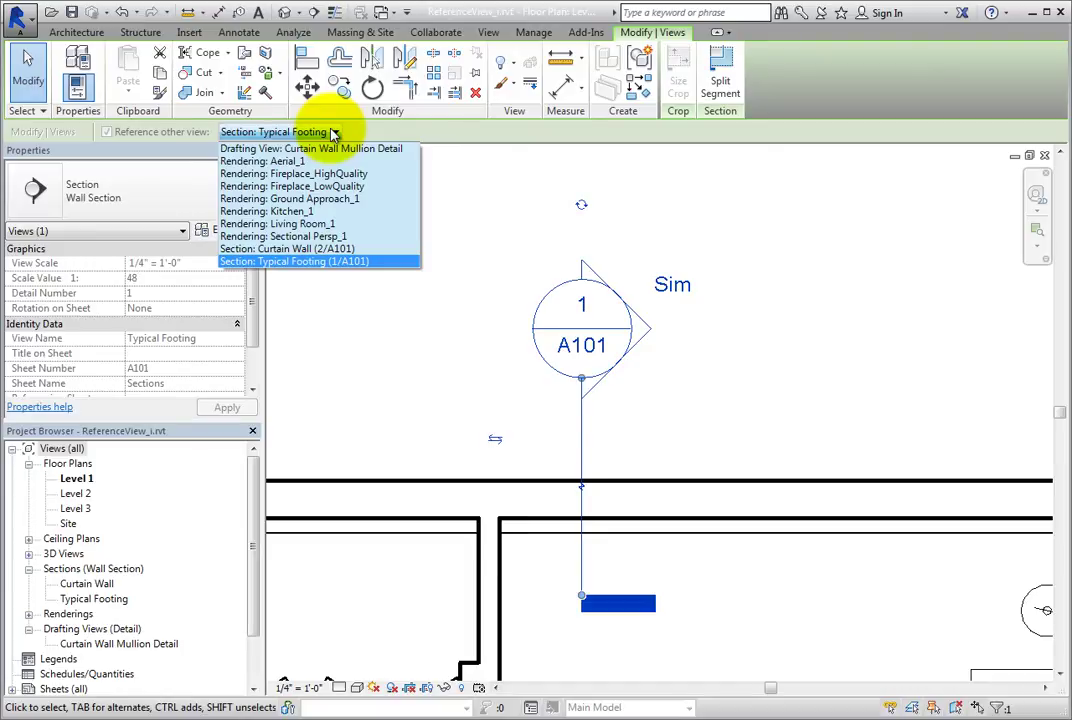
left_click(335, 133)
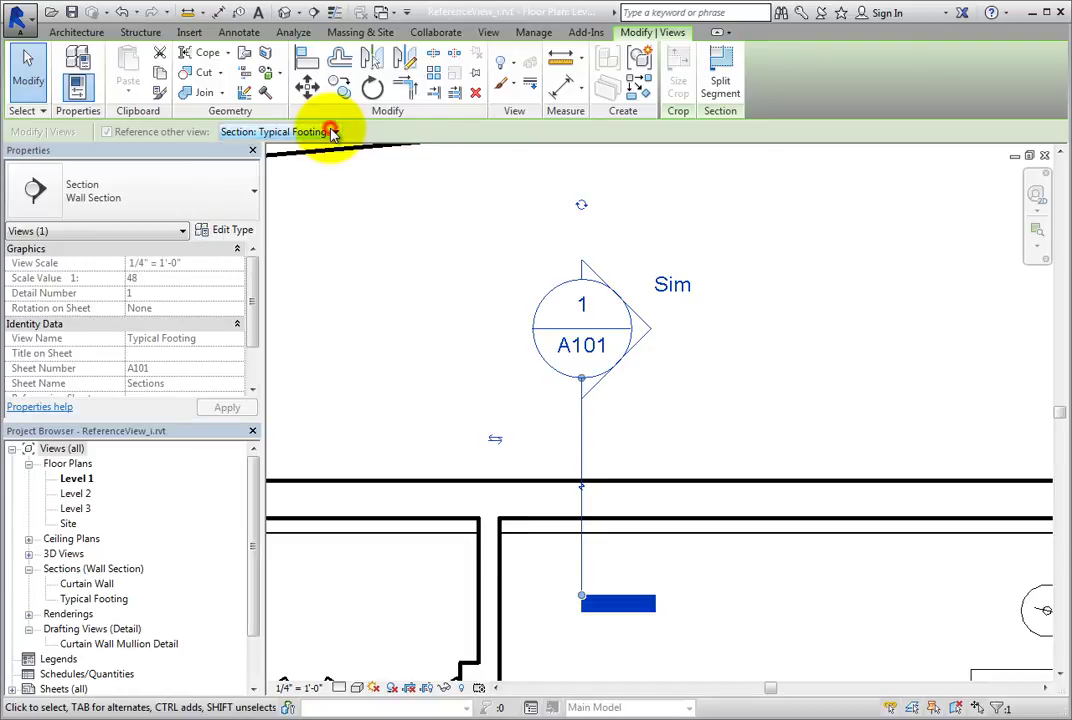
left_click(422, 377)
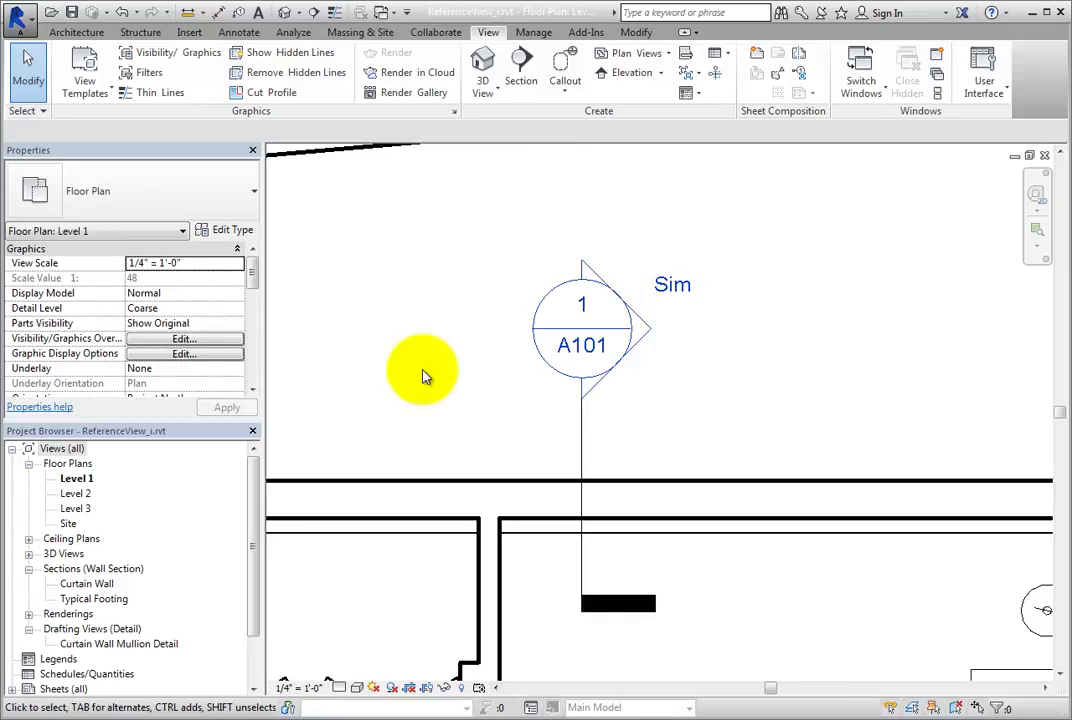
- Open the Curtain Wall wall section view
scroll(422, 377, "down", 1)
middle_click_drag(422, 377, 484, 353)
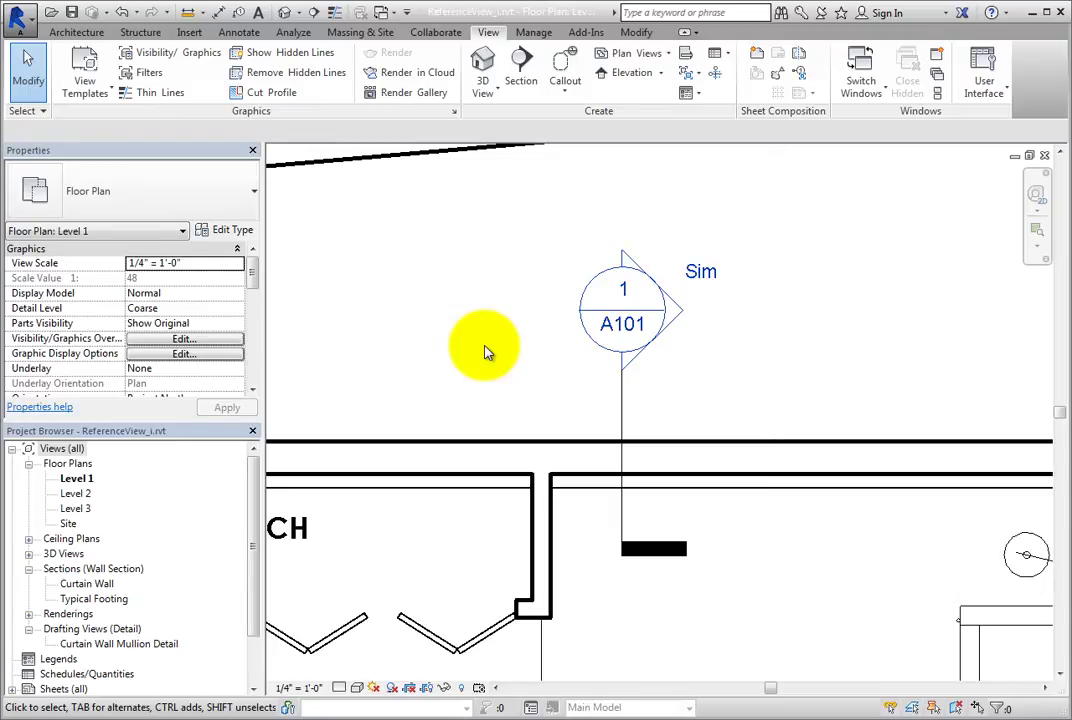
double_click(88, 584)
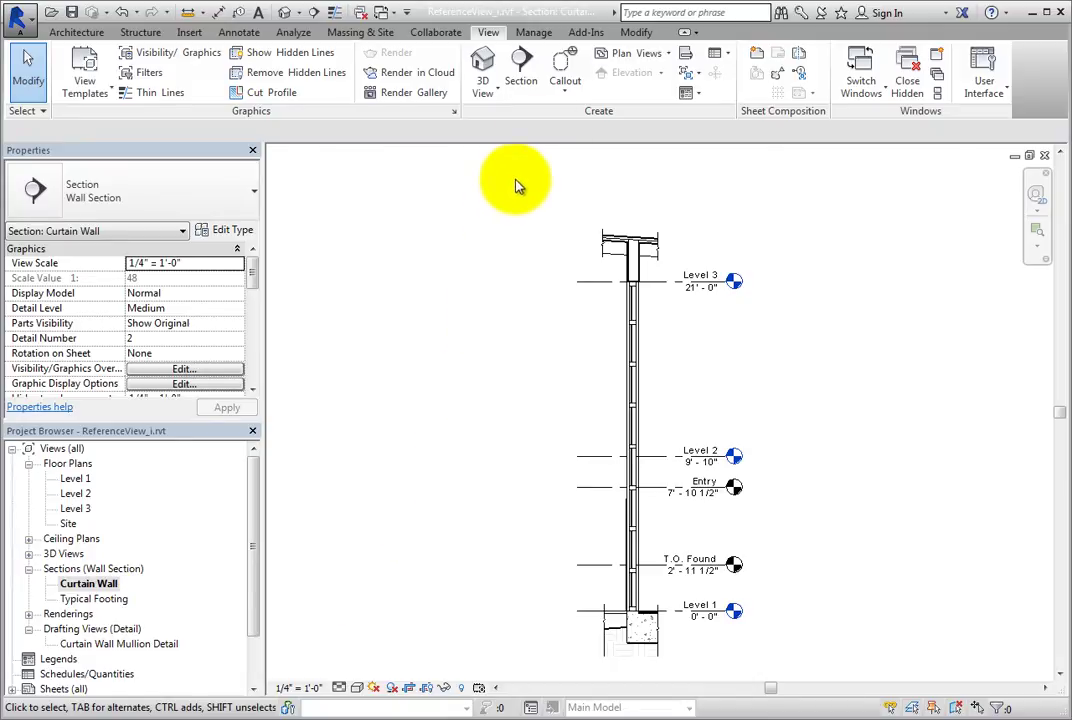
- Draw a rectangular callout around the top mullion of the curtain wall at Level 3, referencing Drafting View: Curtain Wall Mullion Detail
left_click(566, 72)
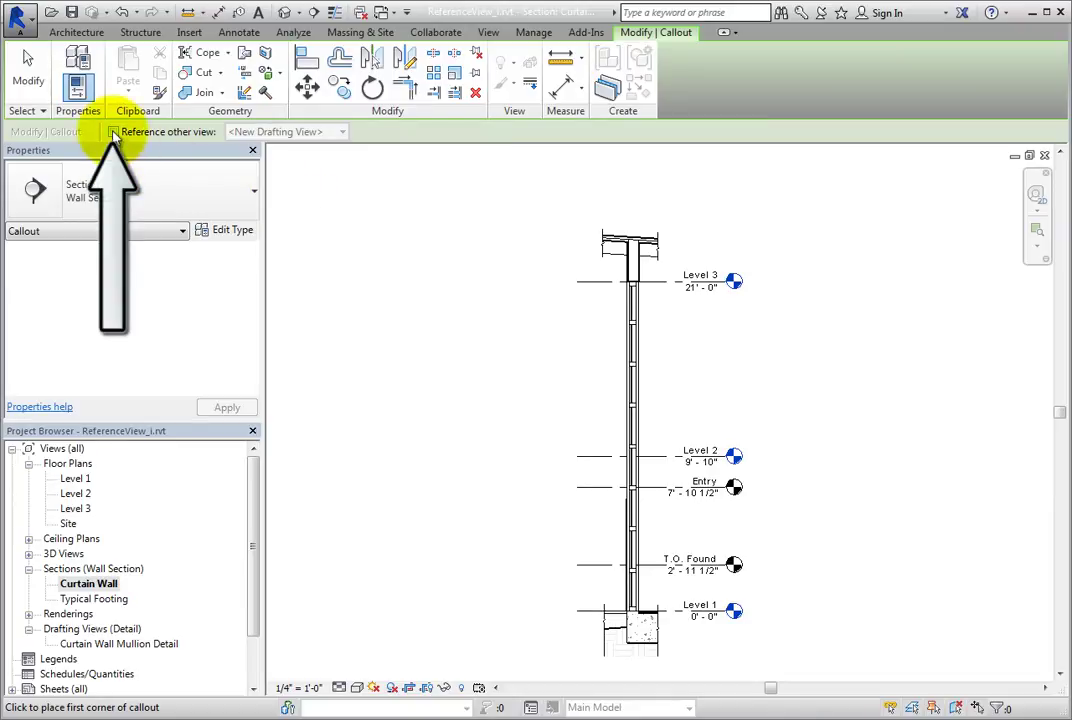
left_click(113, 132)
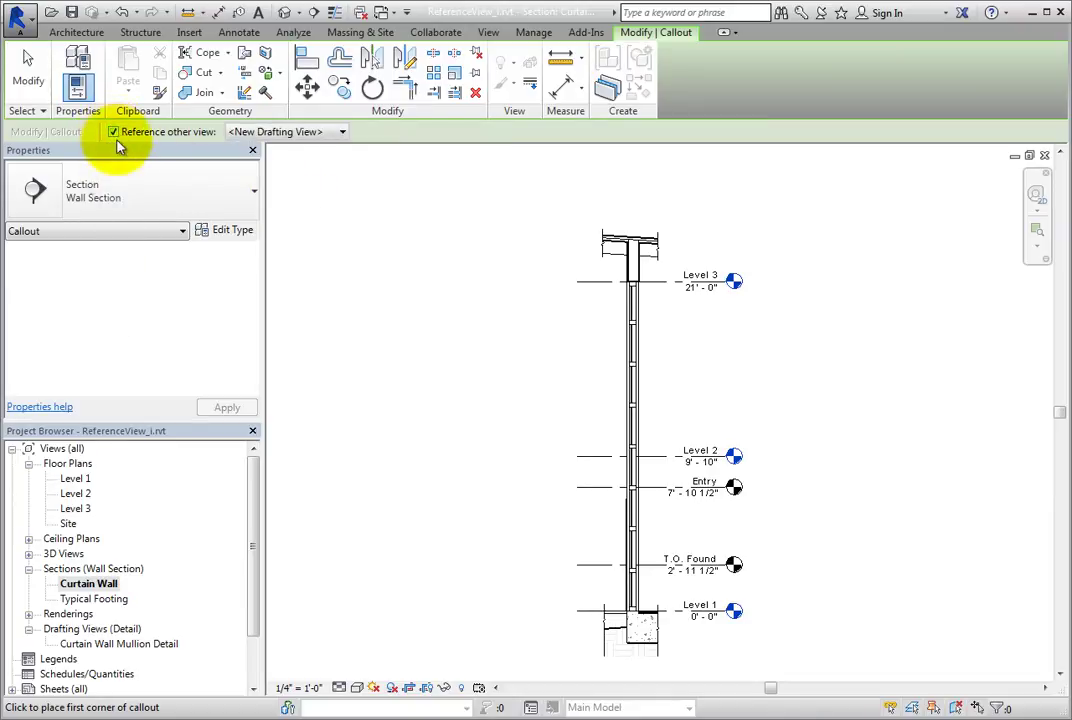
left_click(342, 134)
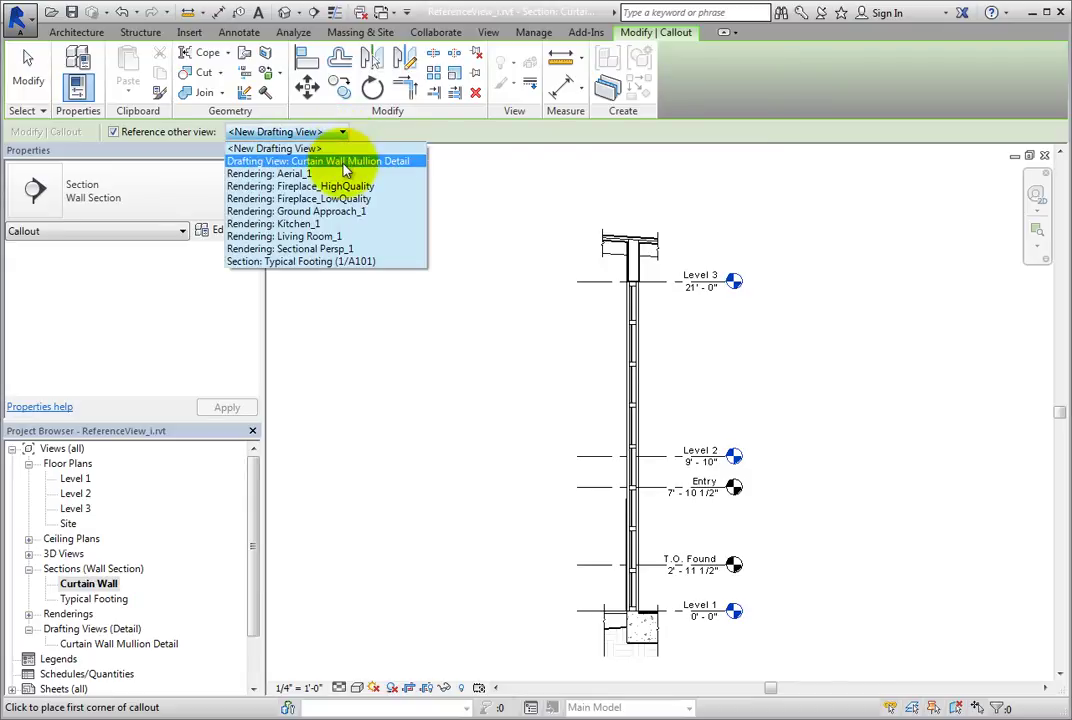
left_click(343, 163)
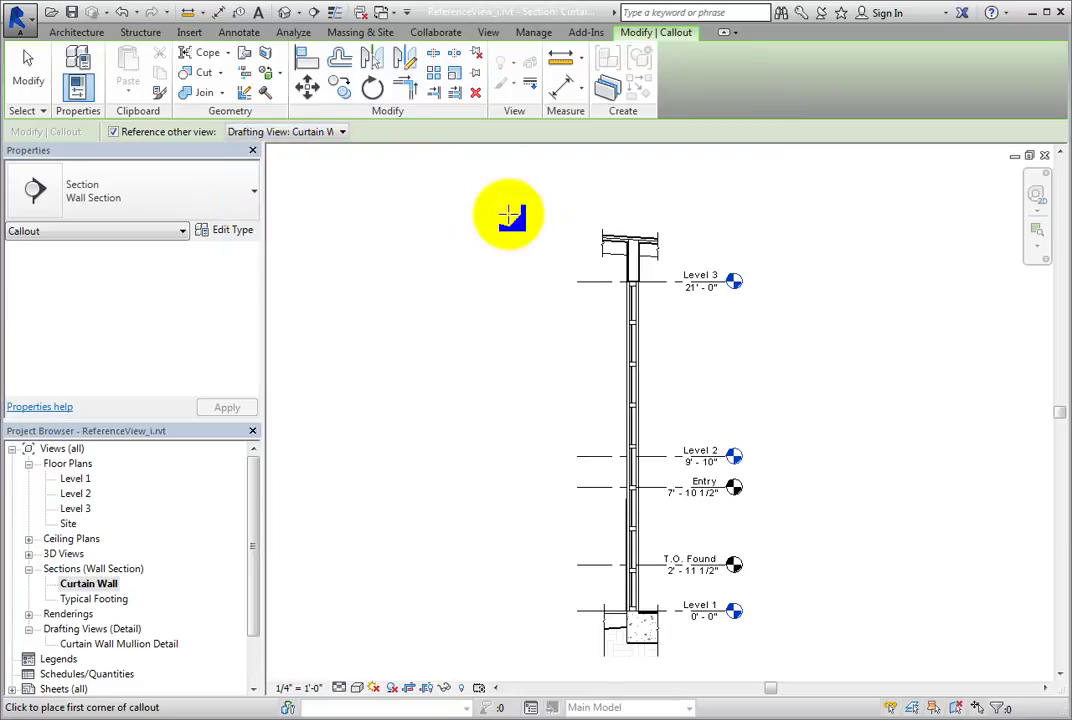
middle_click_drag(580, 268, 486, 280)
scroll(552, 320, "up", 5)
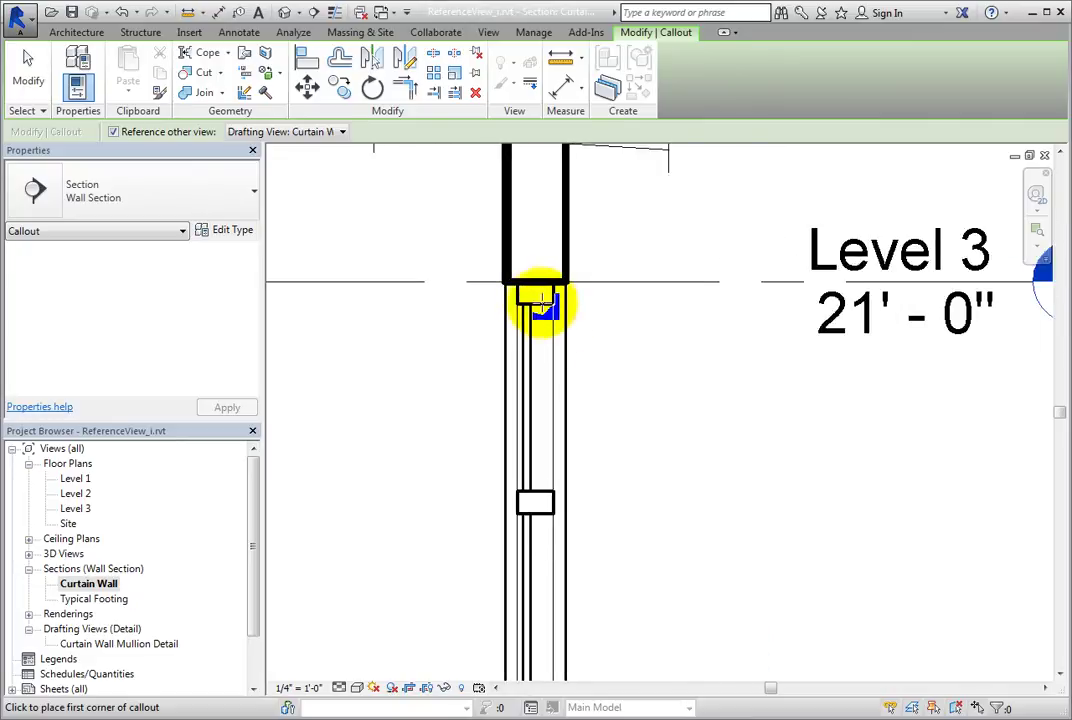
left_click(409, 173)
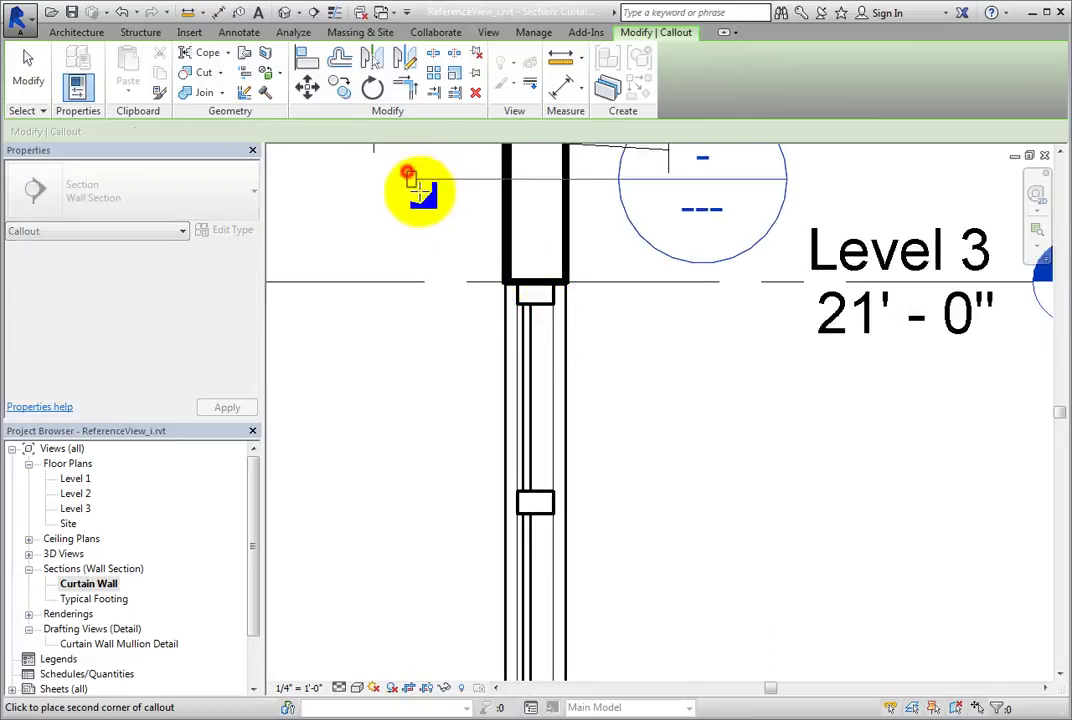
left_click(680, 450)
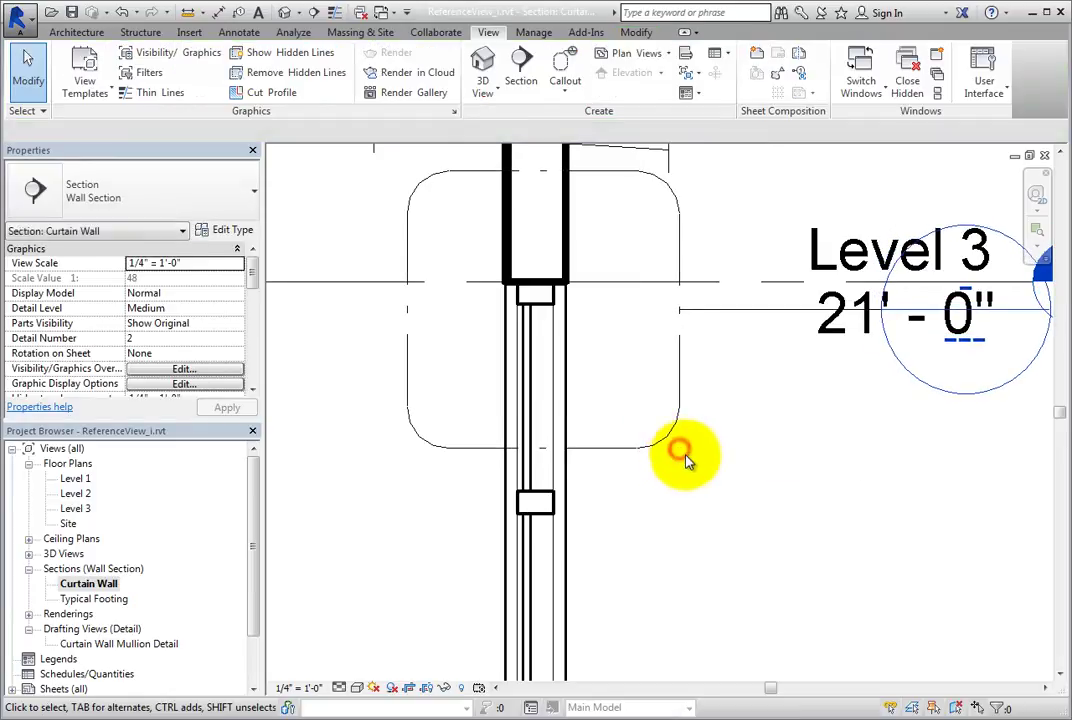
- Move the callout's head below the Level 3 level marker and adjust the leader's elbow so its end runs horizontally into the head
scroll(682, 450, "down", 3)
left_click(682, 446)
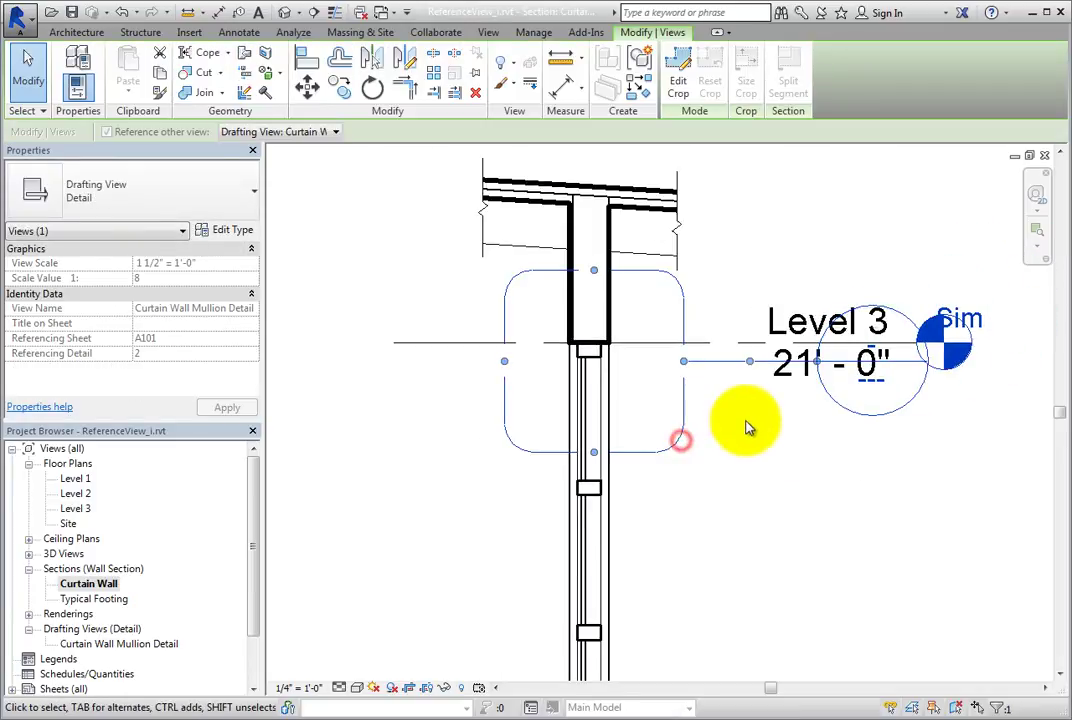
left_click_drag(817, 362, 818, 498)
left_click_drag(758, 468, 760, 506)
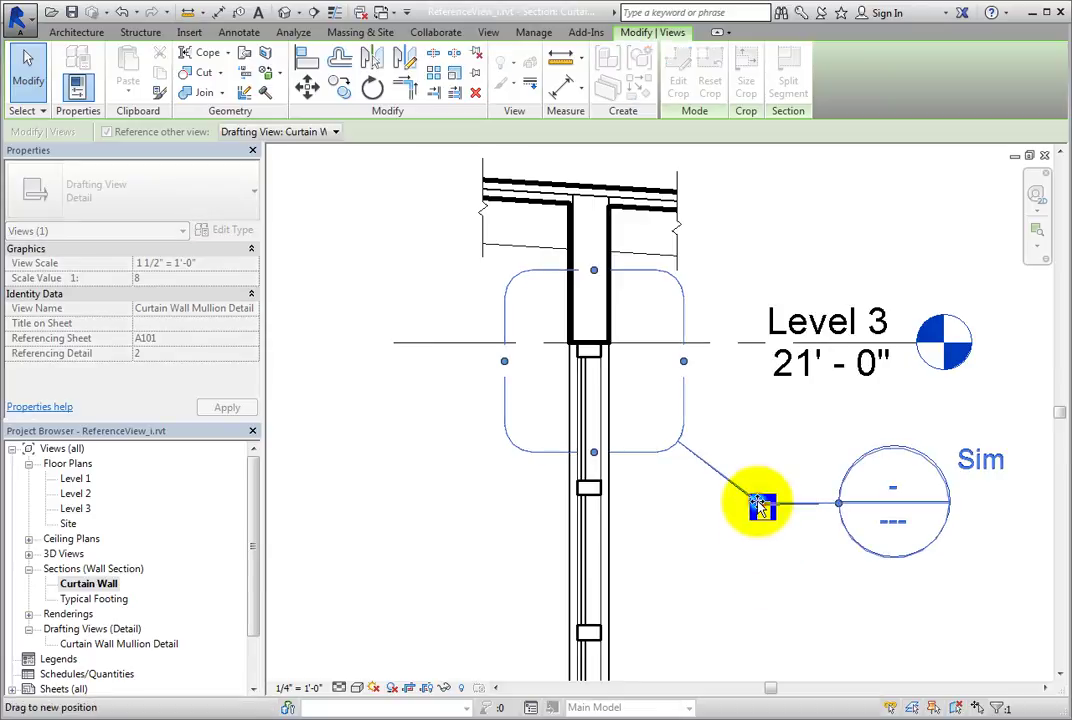
left_click(773, 570)
scroll(773, 572, "down", 1)
scroll(775, 577, "down", 1)
middle_click_drag(775, 577, 737, 522)
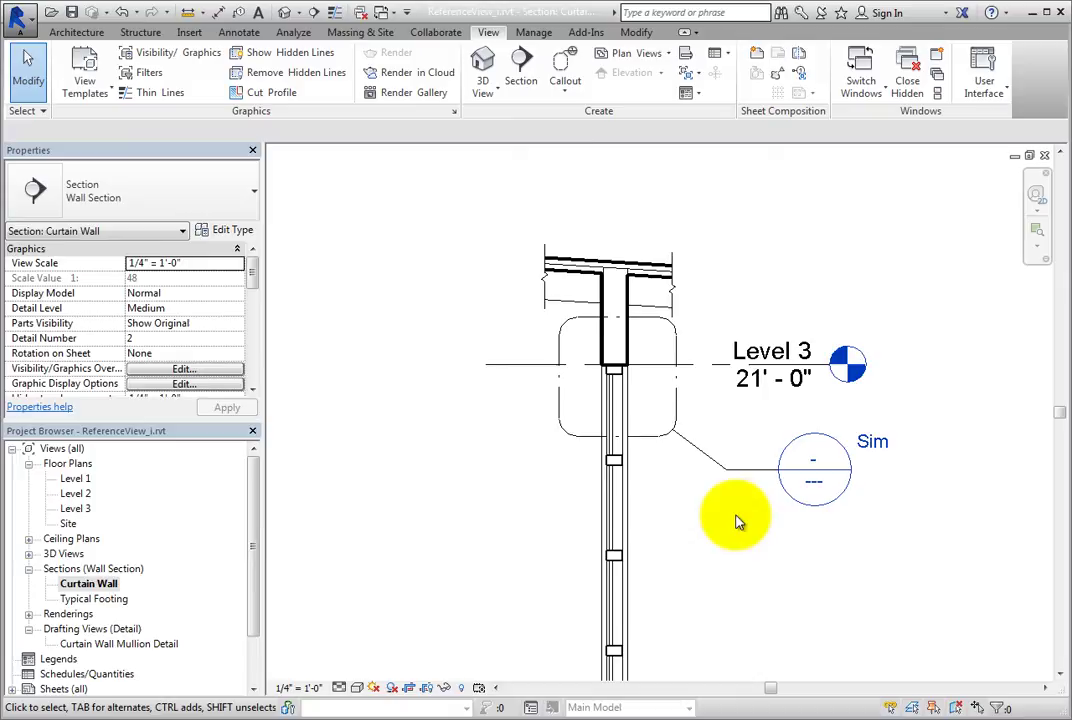
- Open sheet A101 - Sections and inspect the callout head in its Curtain Wall view near Level 3
left_click_drag(253, 500, 254, 531)
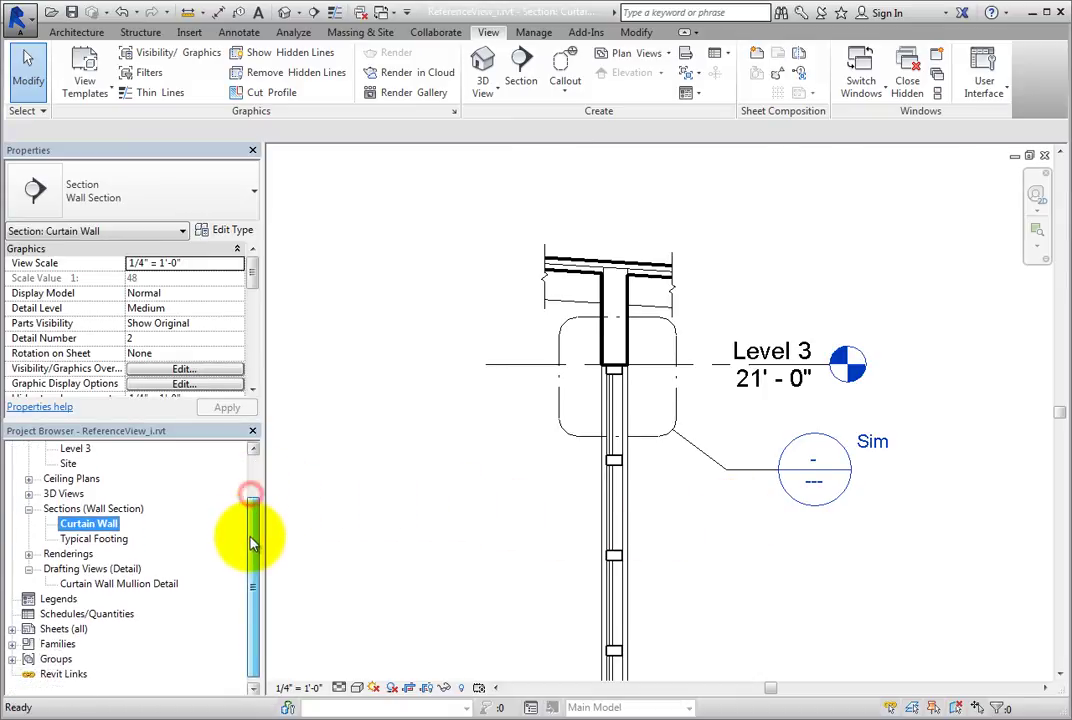
left_click(12, 628)
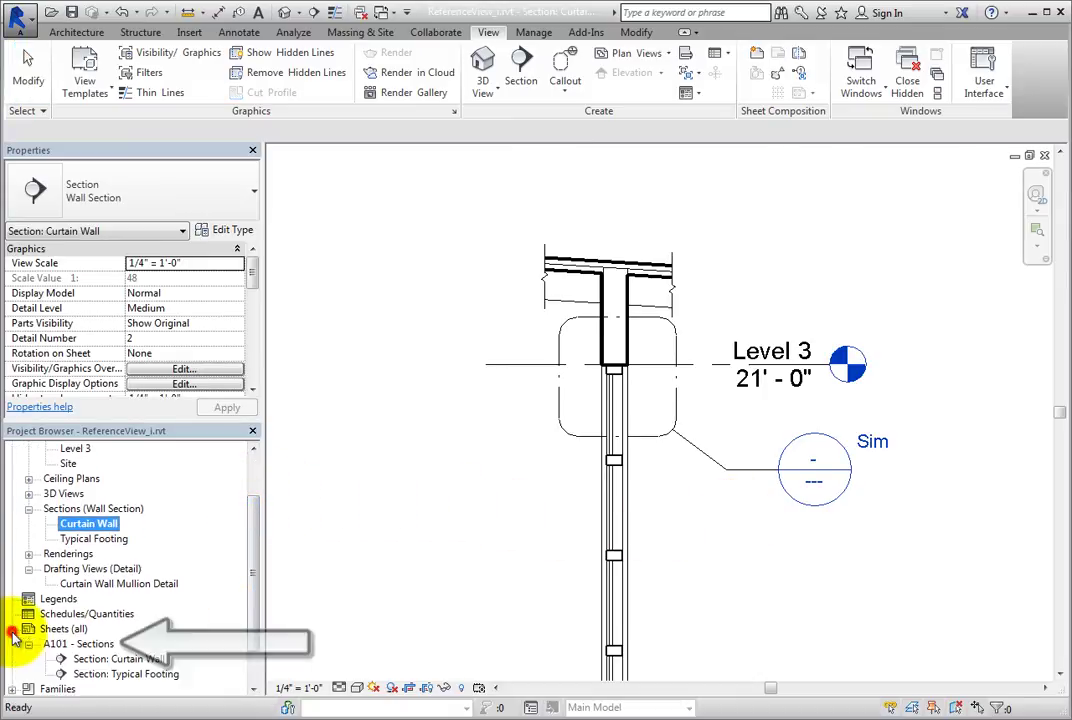
left_click(90, 645)
double_click(90, 645)
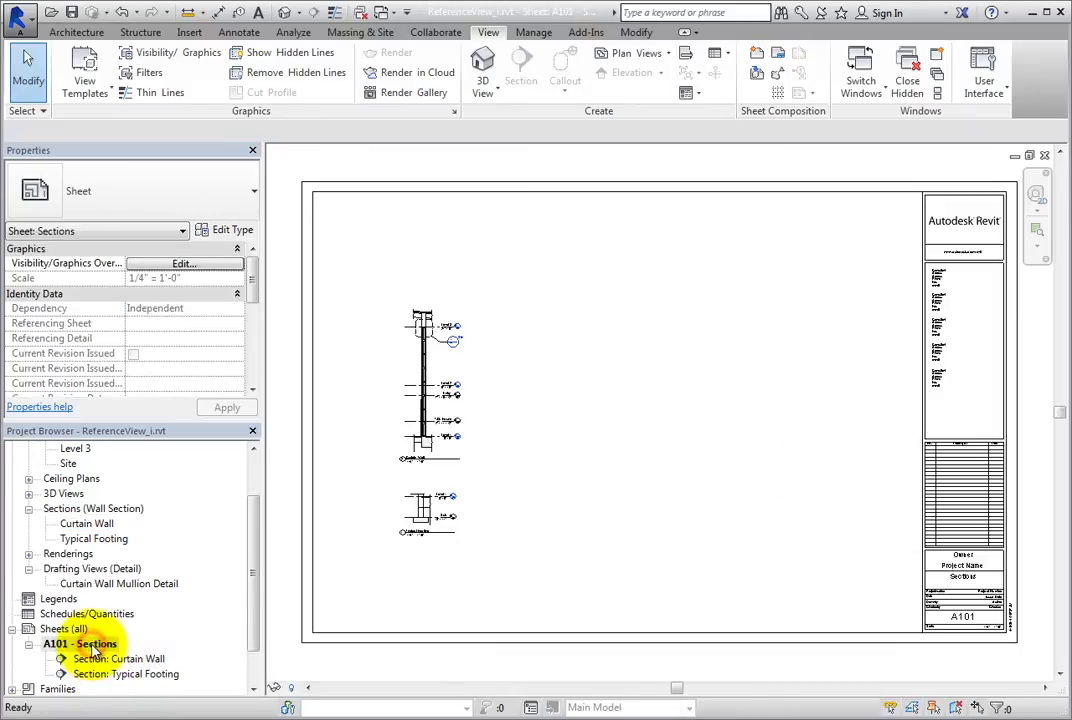
scroll(399, 439, "up", 4)
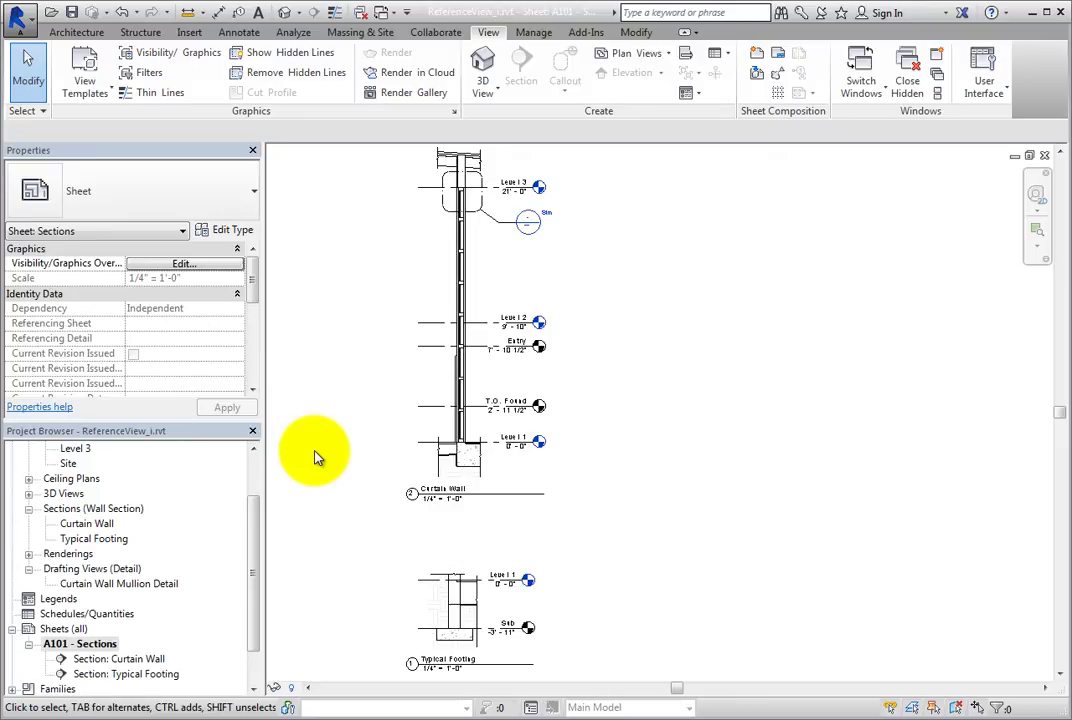
left_click(426, 270)
scroll(450, 162, "up", 3)
scroll(457, 163, "up", 2)
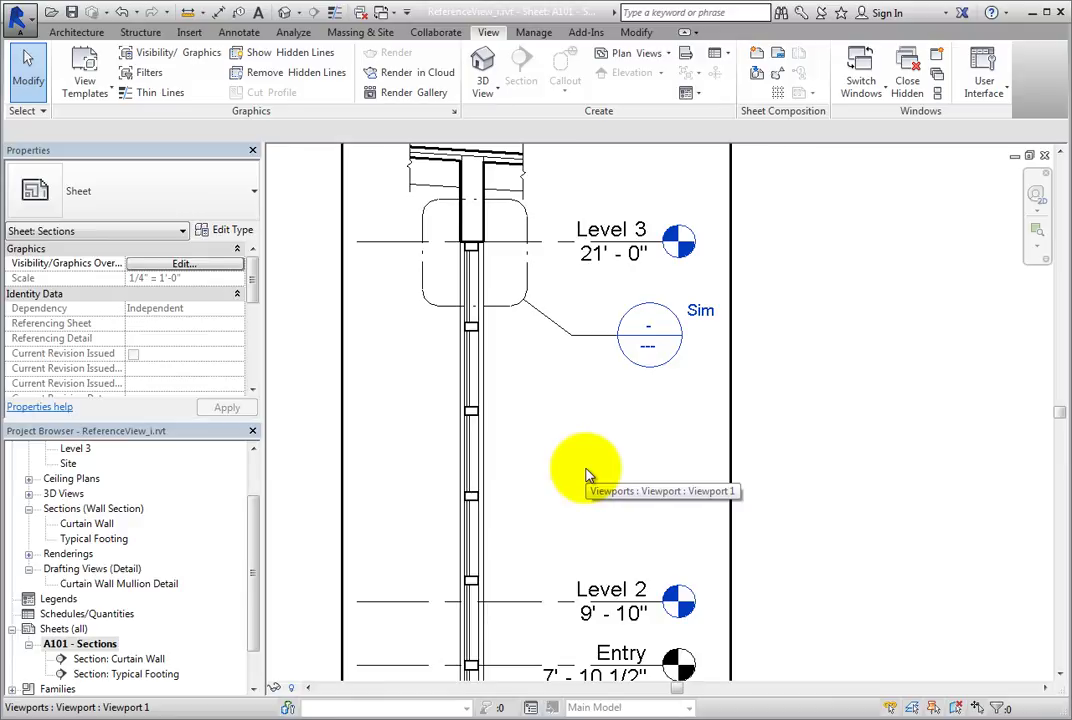
scroll(797, 525, "down", 3)
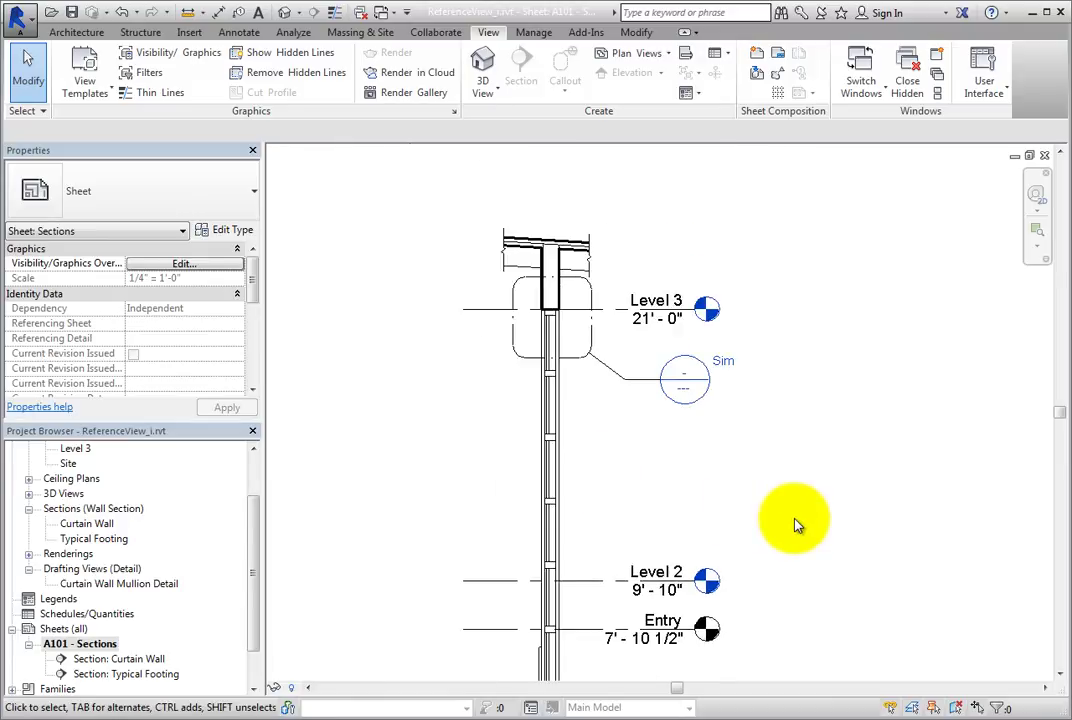
- Place the Curtain Wall Mullion Detail drafting view on the sheet, to the right of the Curtain Wall section near its base
middle_click_drag(797, 525, 586, 378)
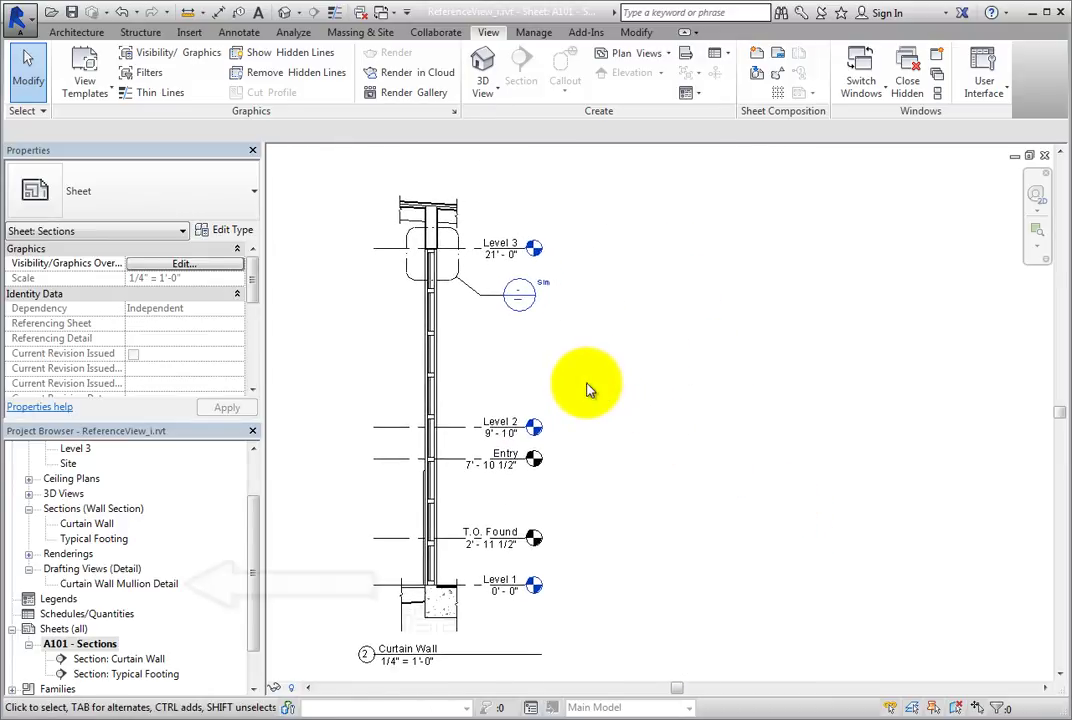
left_click(118, 584)
left_click_drag(633, 492, 682, 488)
left_click(682, 488)
middle_click_drag(682, 488, 636, 401)
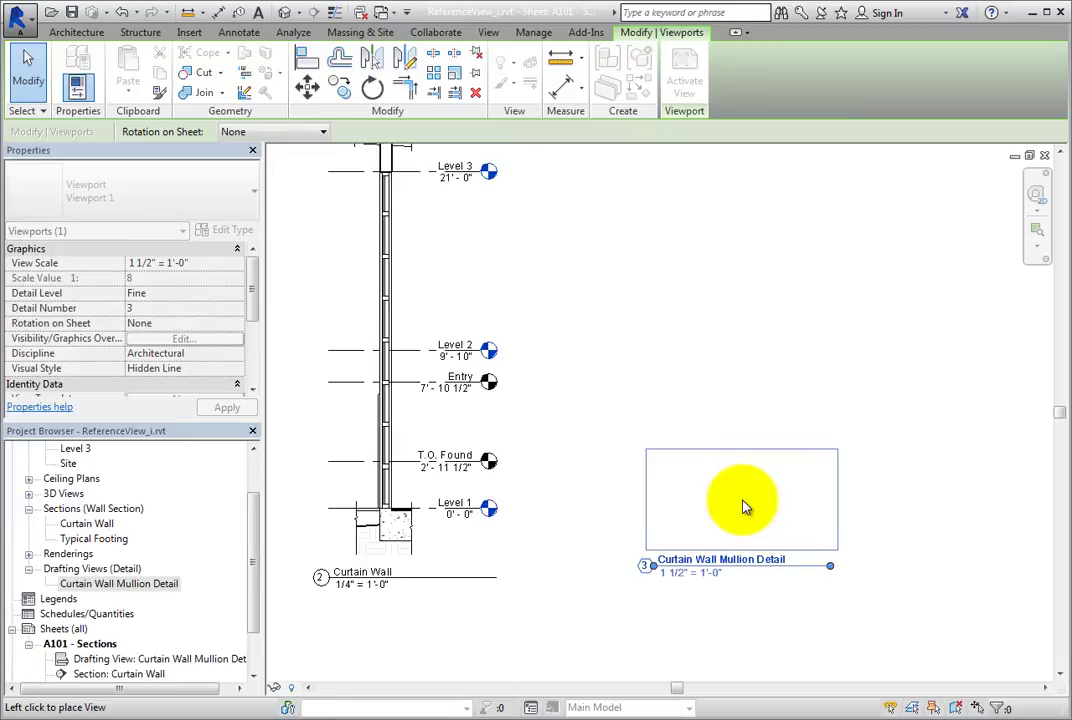
left_click(752, 515)
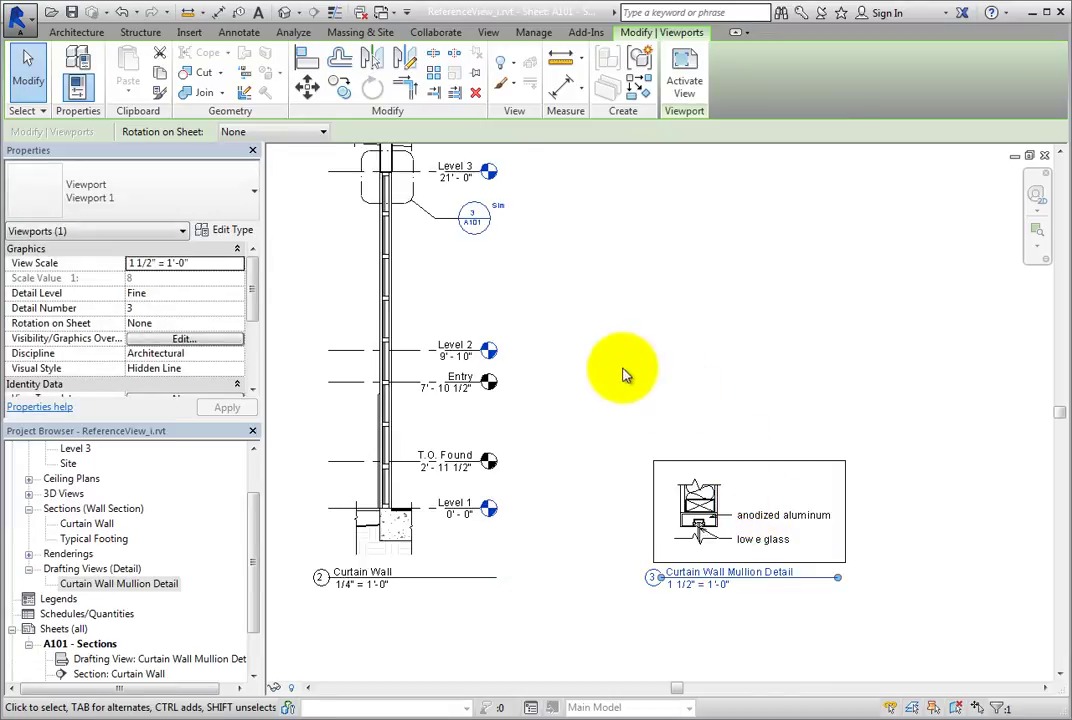
- Check the detail and sheet numbers in the Curtain Wall callout head against the placed mullion detail, leaving no viewport selected
middle_click_drag(603, 388, 681, 443)
scroll(640, 438, "up", 2)
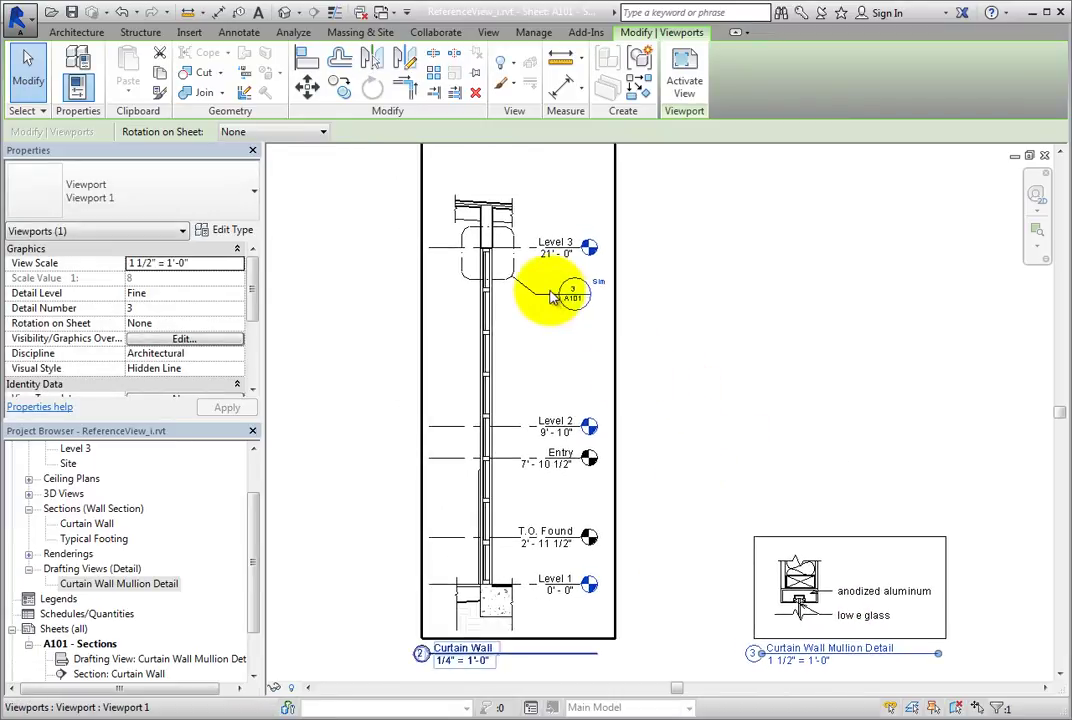
scroll(545, 292, "up", 3)
middle_click_drag(515, 412, 600, 546)
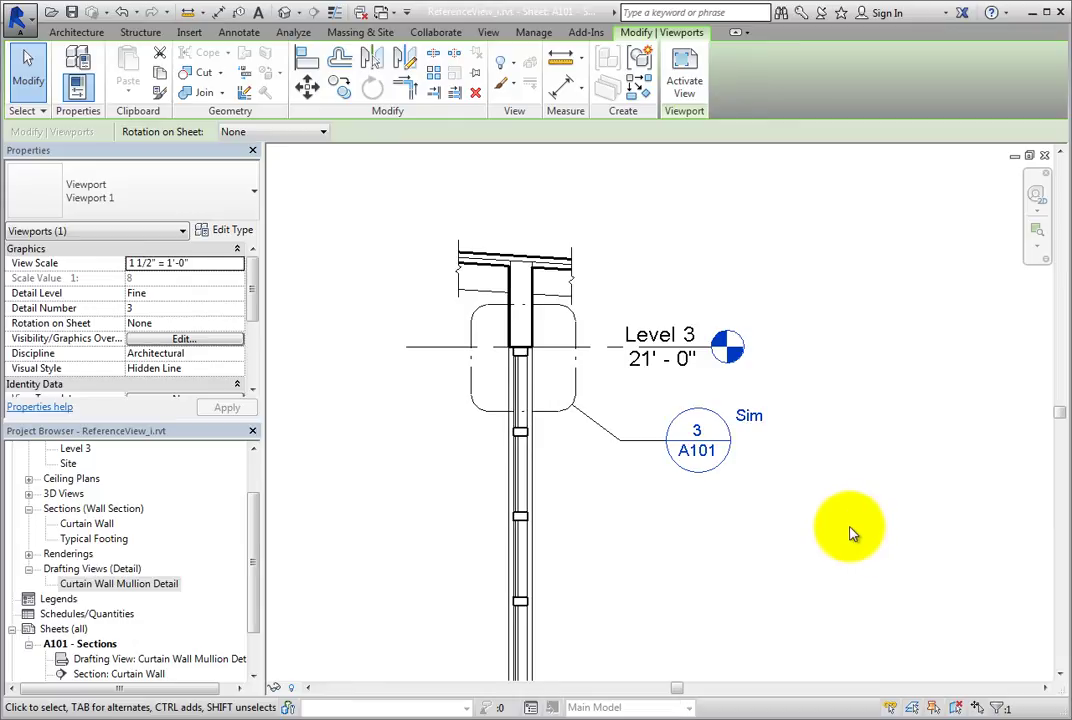
left_click(850, 533)
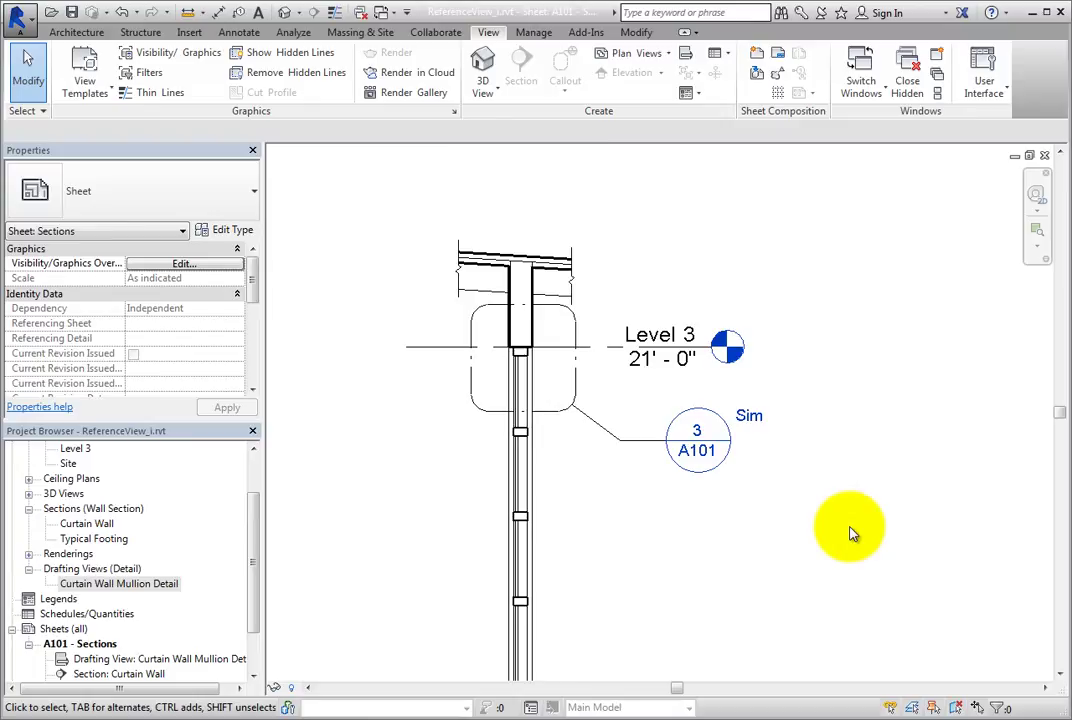
scroll(850, 533, "down", 5)
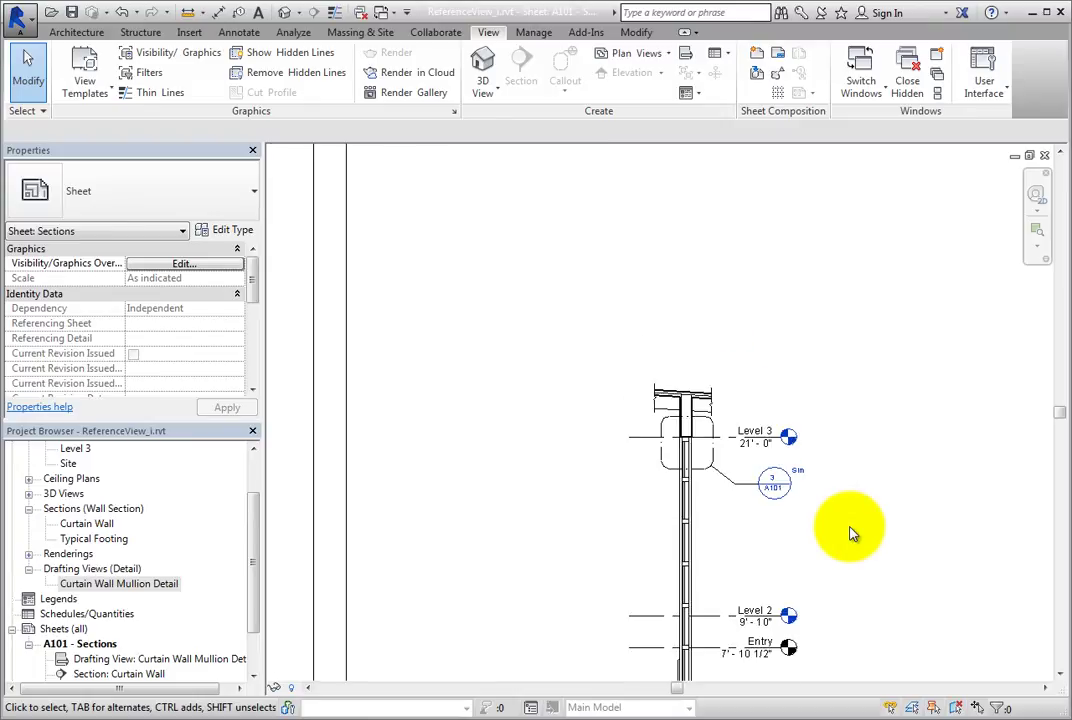
middle_click_drag(852, 536, 631, 359)
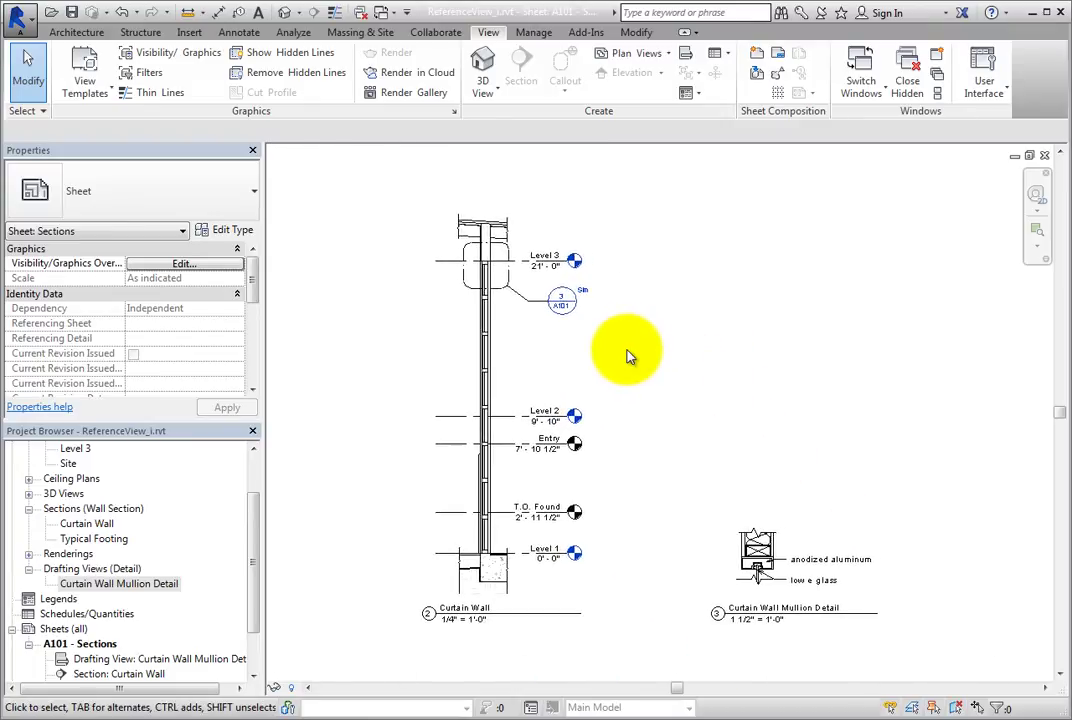